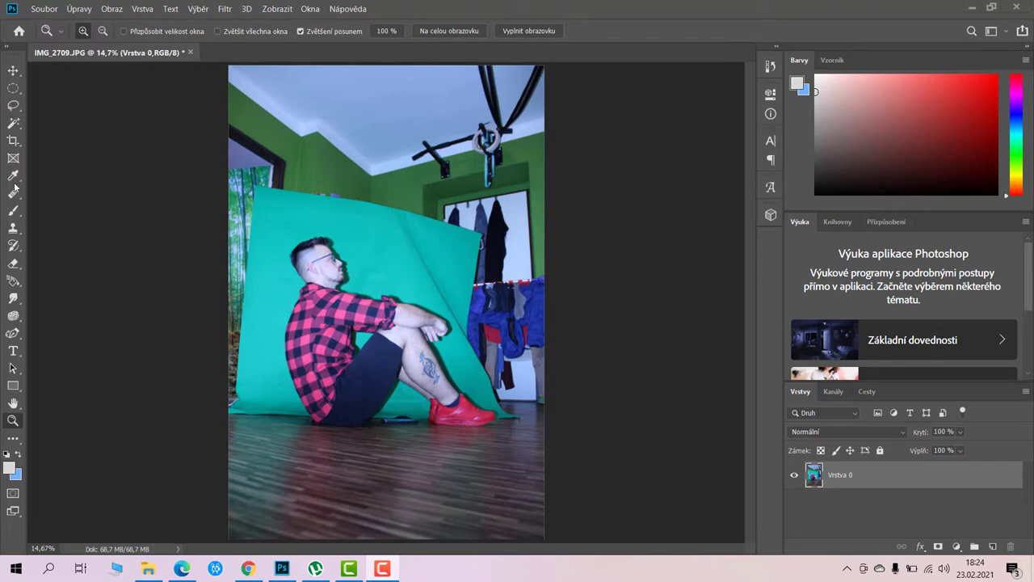
Quick-select the left green backdrop and floor, excluding the man, and delete them.
click(15, 123)
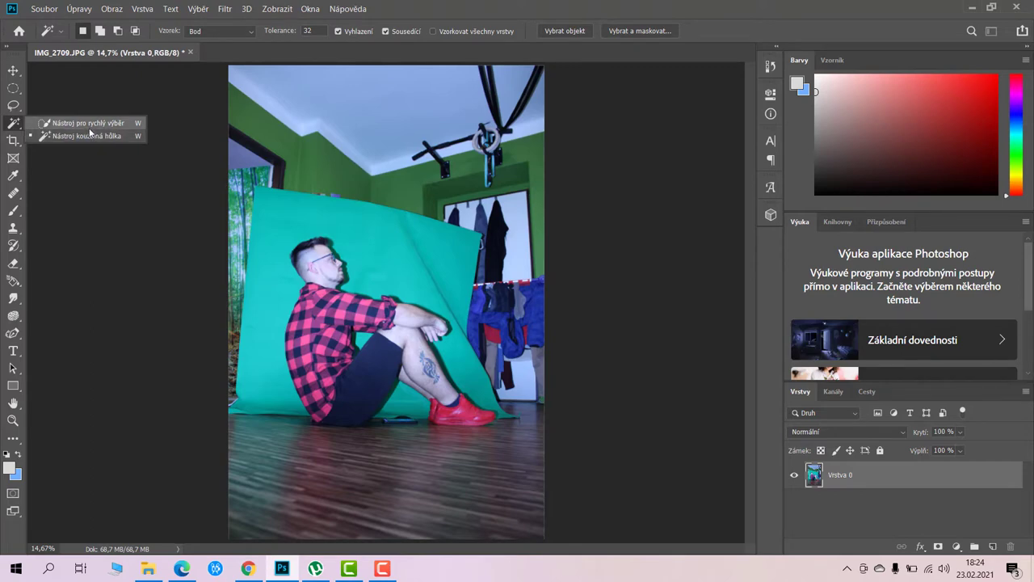
click(89, 124)
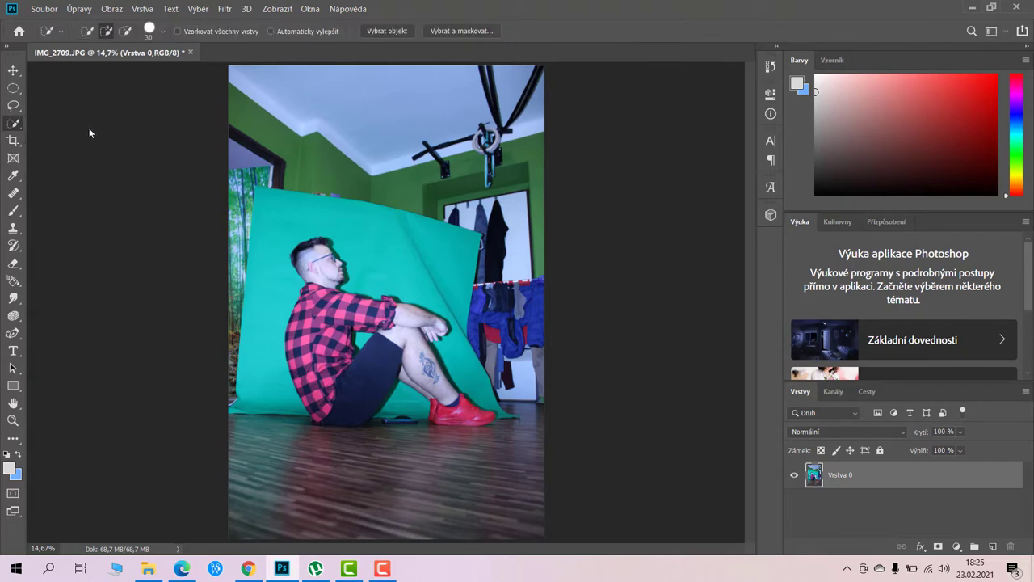
drag(265, 231, 267, 324)
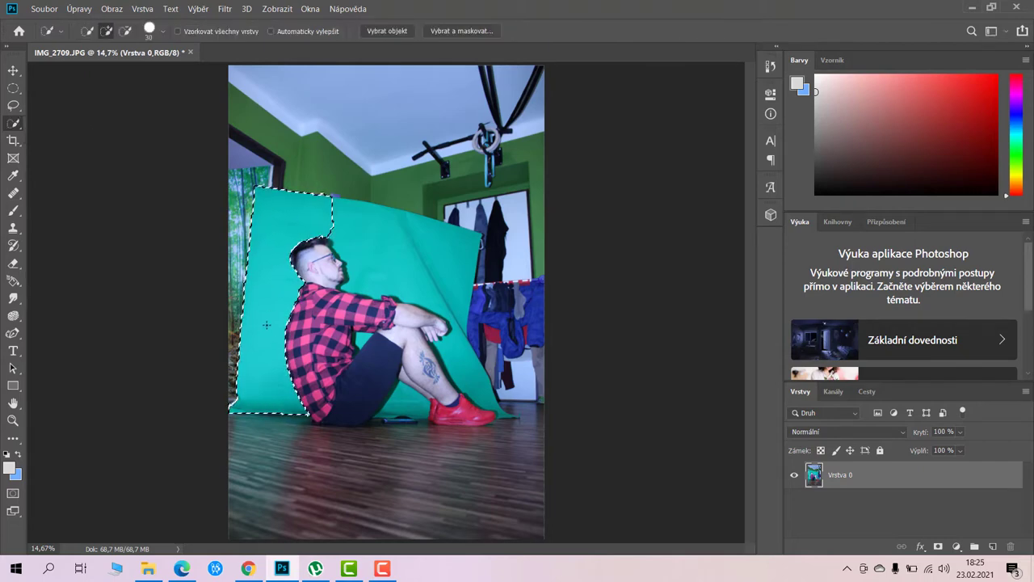
mouse_move(267, 325)
mouse_down()
mouse_move(255, 507)
mouse_move(323, 493)
mouse_move(387, 445)
mouse_up()
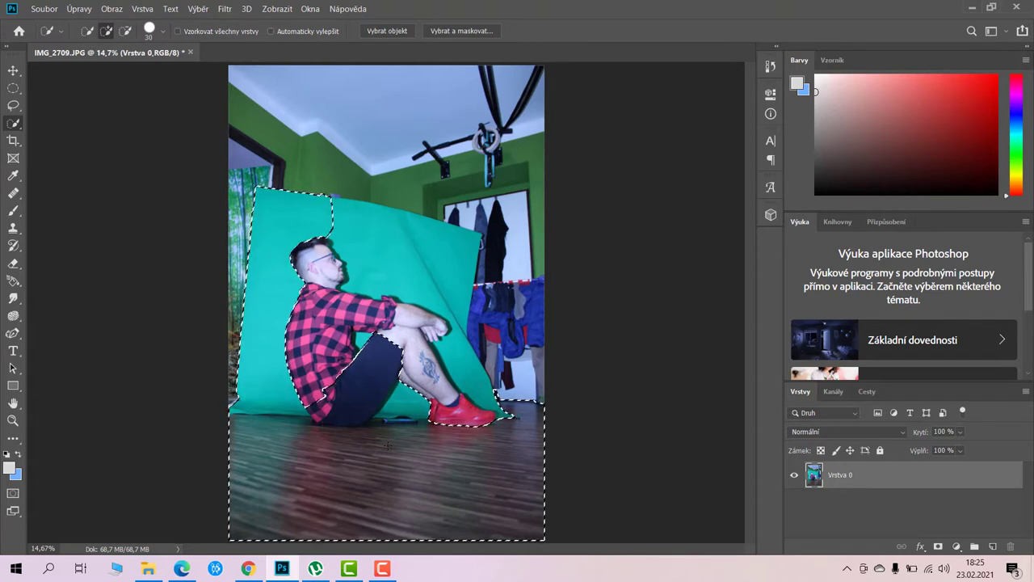
key(alt)
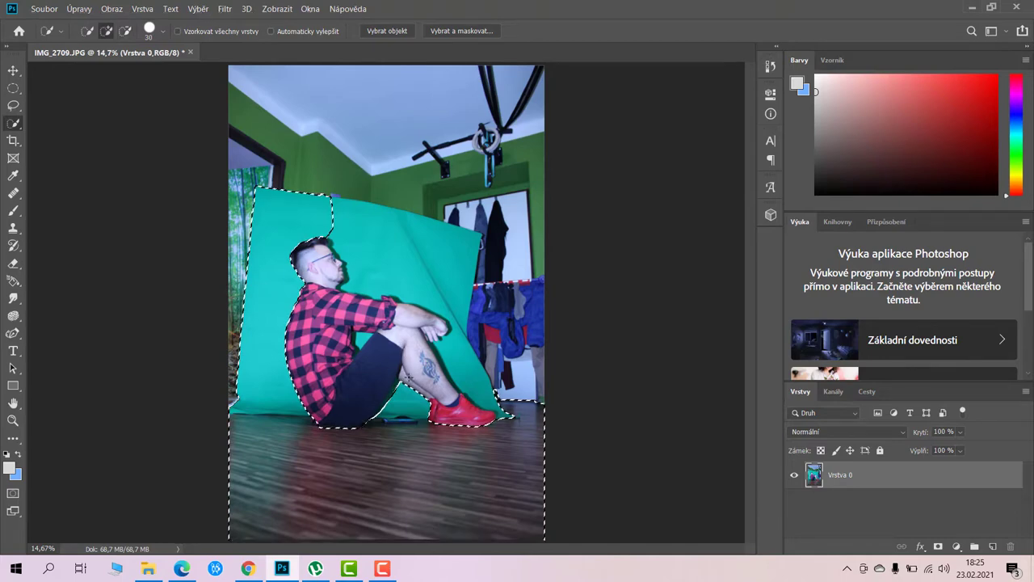
key(Delete)
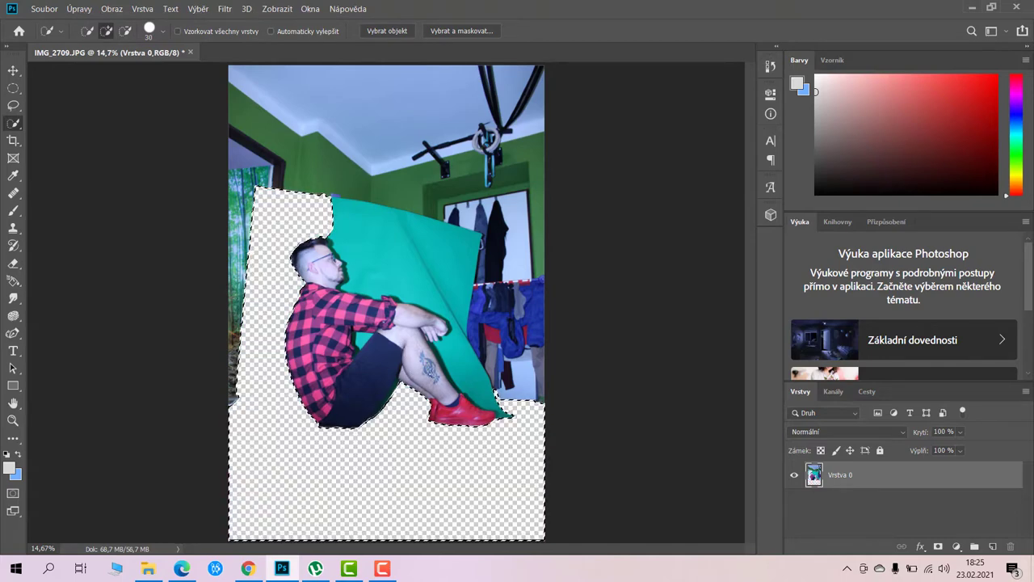
Select and delete the teal backdrop beside the man.
drag(347, 218, 436, 243)
click(472, 355)
key(Delete)
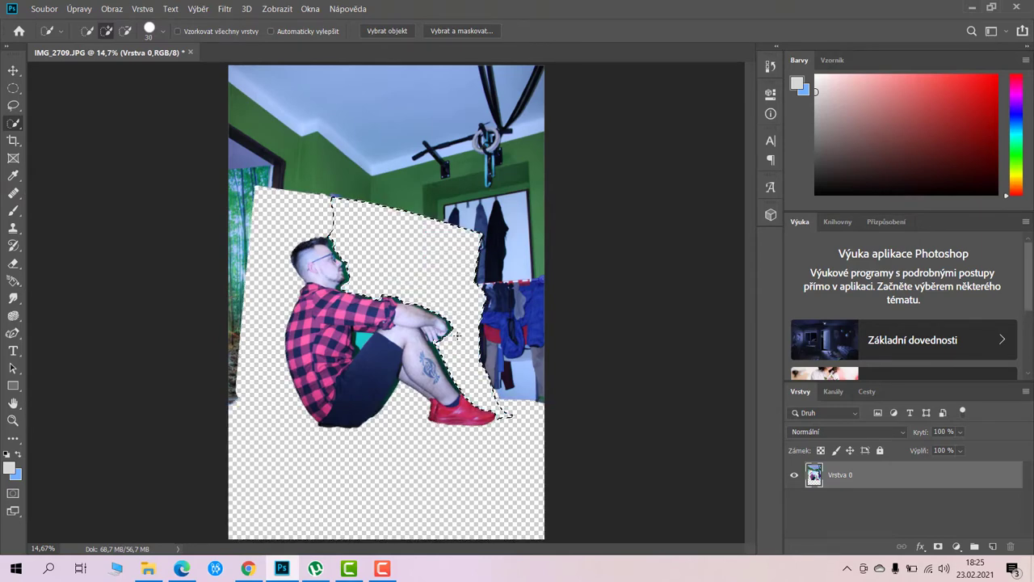
Select and delete the hanging clothes, doorway, right wall, ceiling and leftover strips.
drag(509, 355, 532, 412)
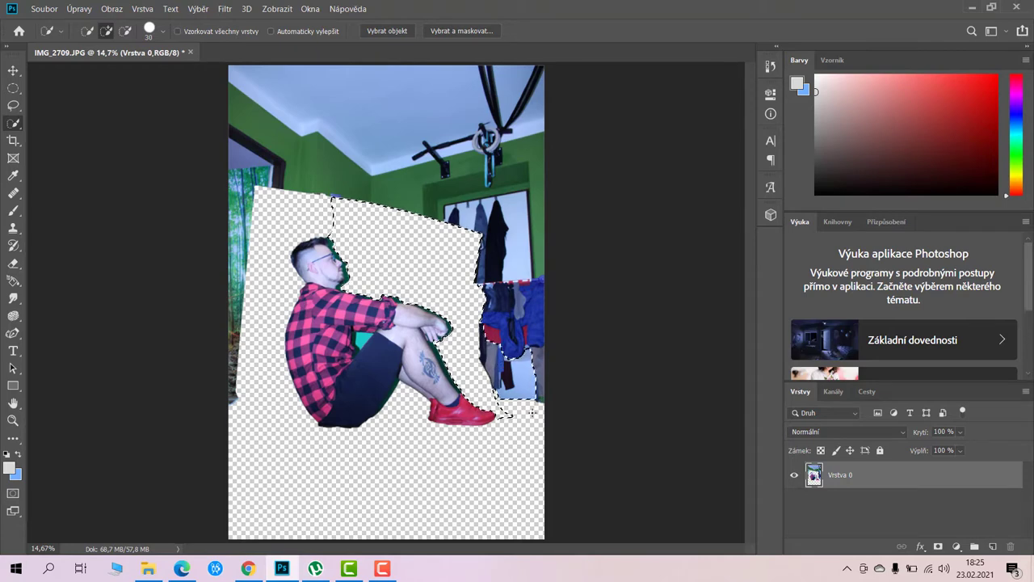
drag(505, 287, 513, 206)
mouse_move(518, 156)
mouse_down()
mouse_move(484, 139)
mouse_move(388, 186)
mouse_up()
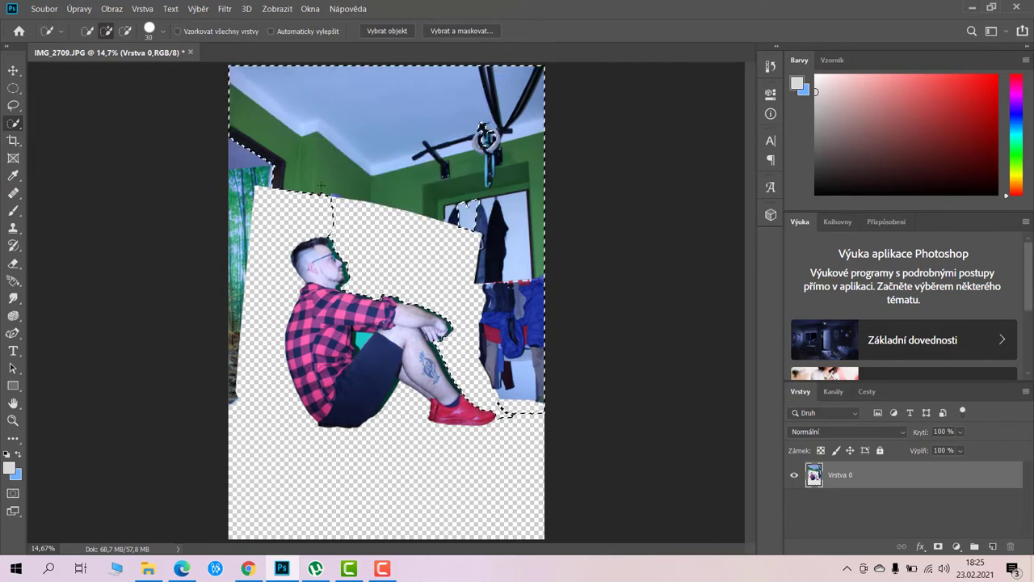
mouse_move(387, 186)
mouse_down()
mouse_move(283, 214)
mouse_move(237, 386)
mouse_up()
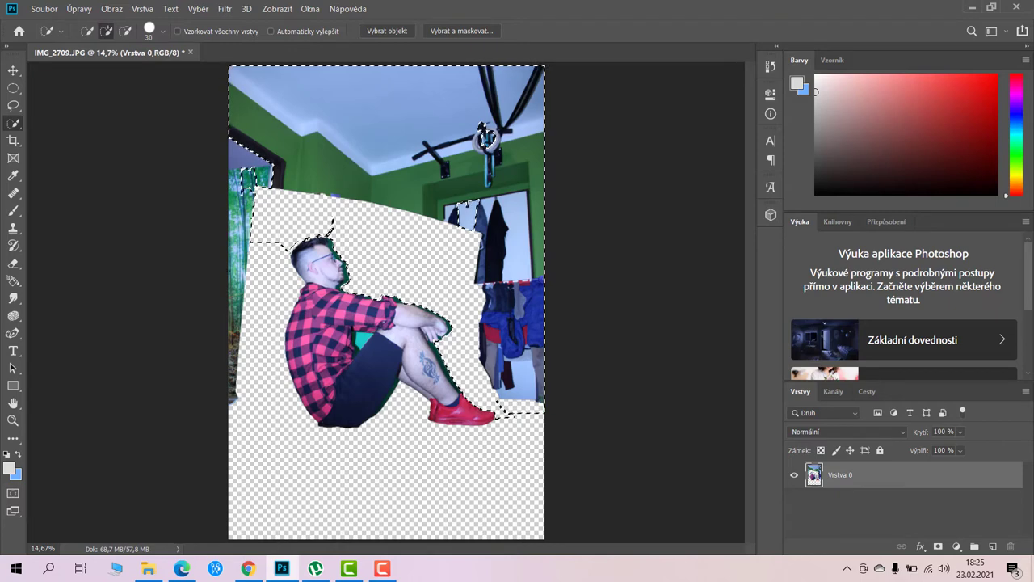
drag(237, 386, 239, 396)
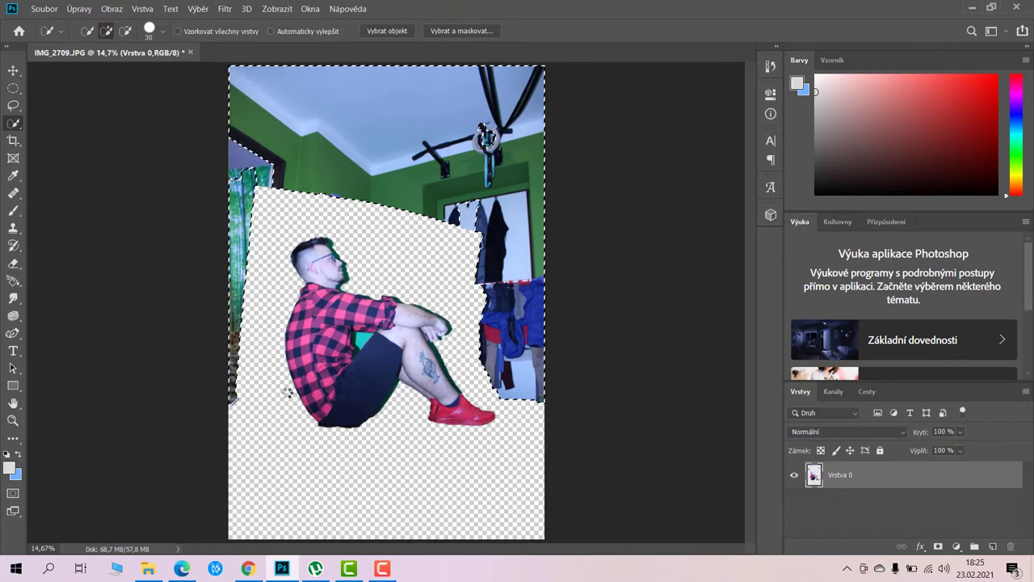
key(Delete)
key(ctrl+d)
click(469, 214)
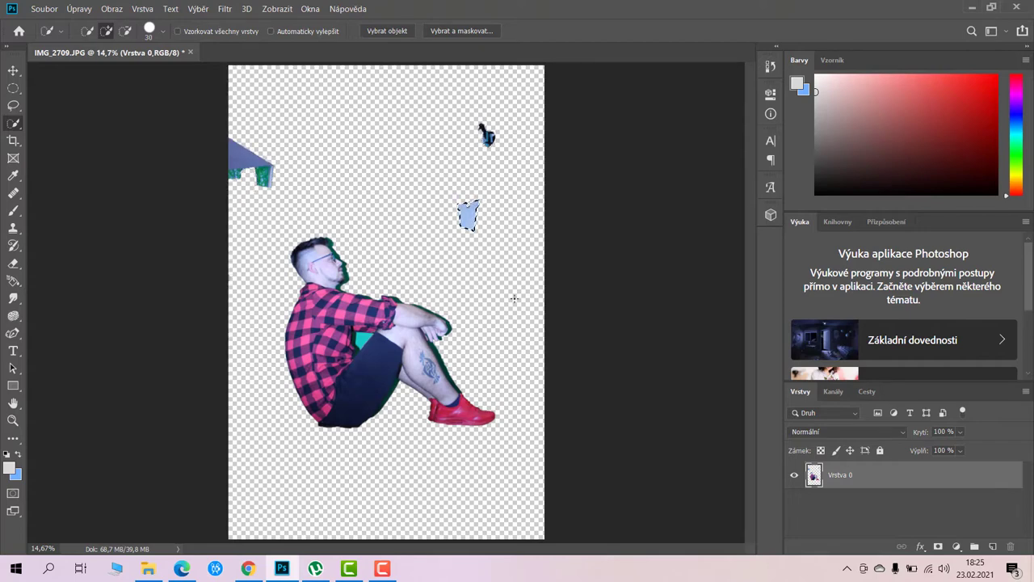
key(e)
key(ctrl+plus)
key(ctrl+plus)
key(ctrl+plus)
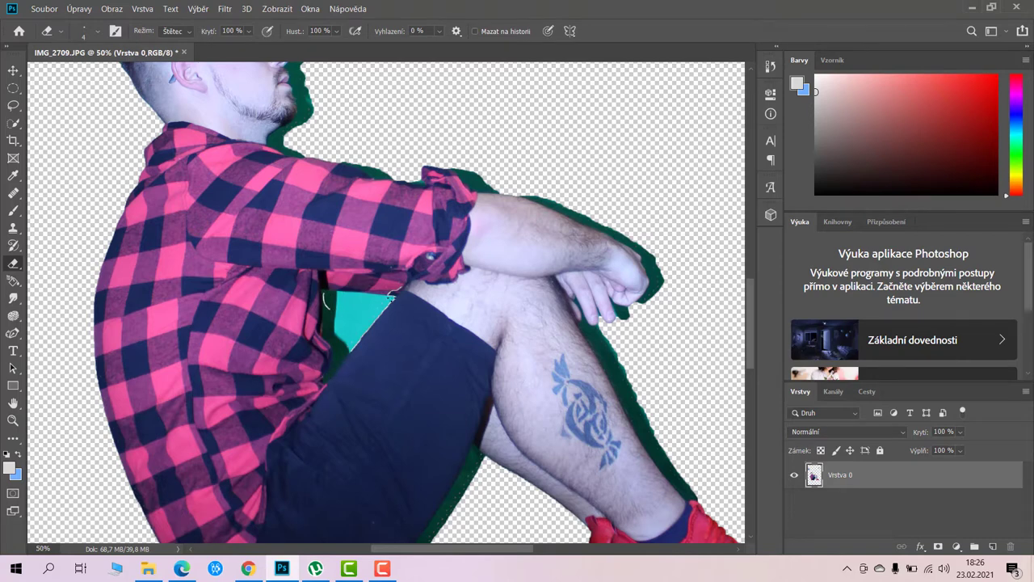
Zoom in on the teal gap under the arm and erase a strip of green fringe.
click(13, 420)
click(330, 340)
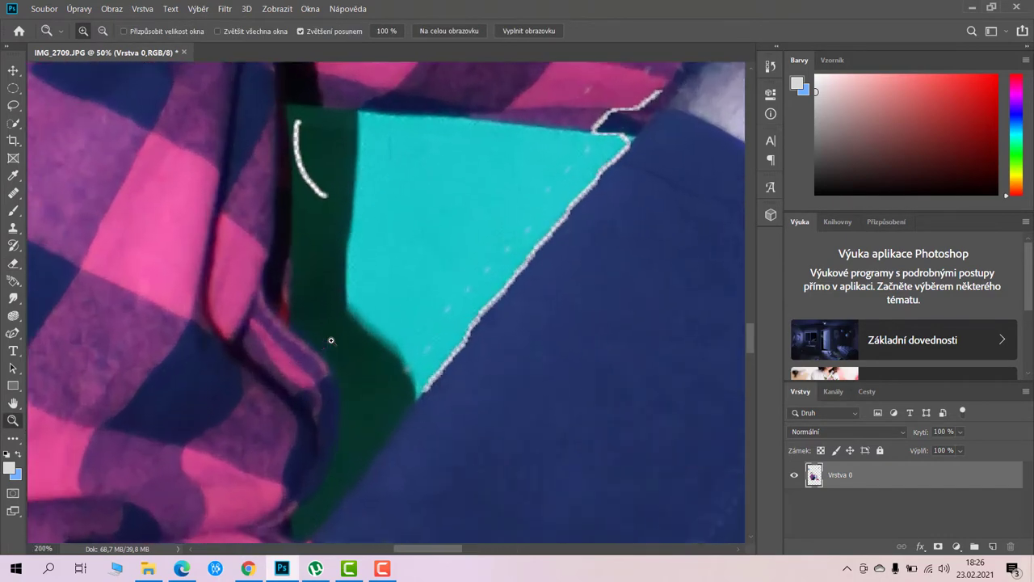
click(330, 340)
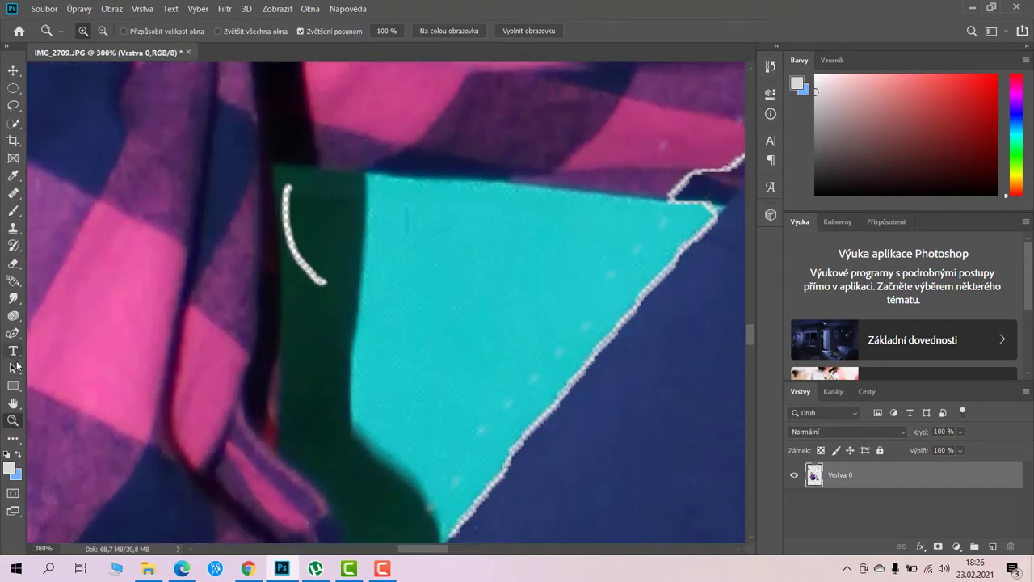
click(13, 264)
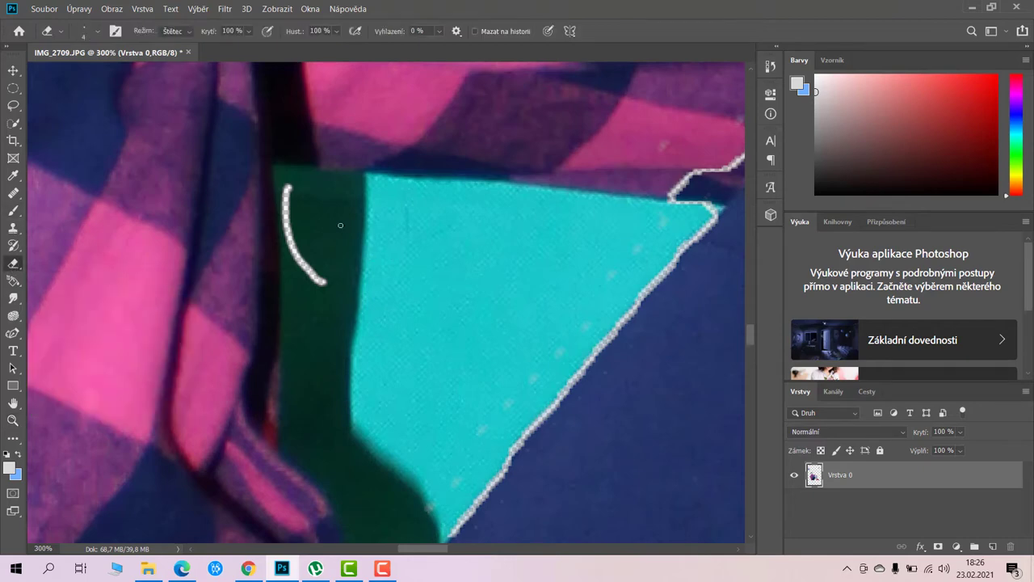
drag(331, 226, 343, 326)
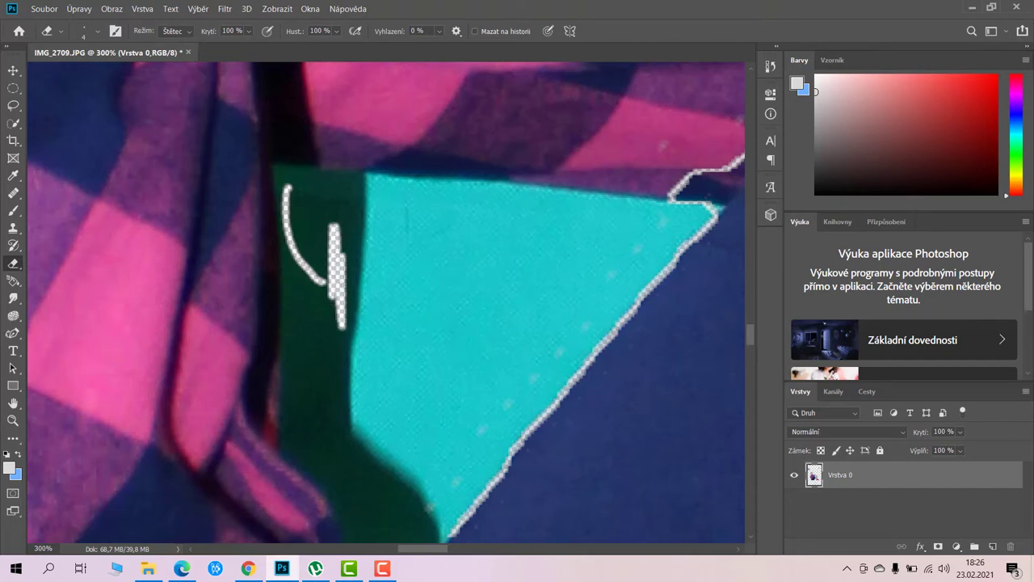
Enlarge the eraser brush and make its edge fully soft.
right_click(351, 259)
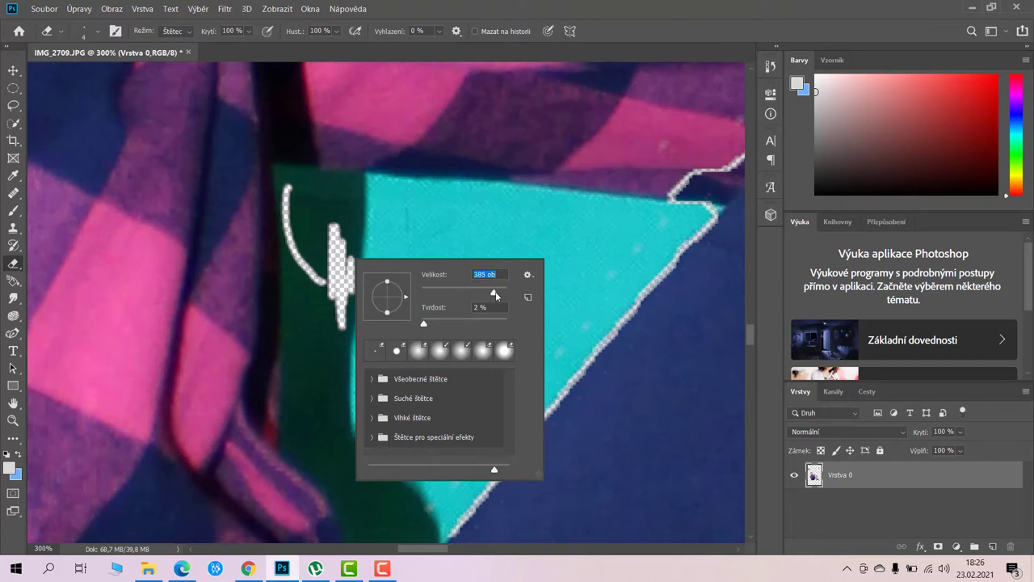
drag(454, 291, 483, 293)
drag(446, 323, 485, 325)
click(426, 229)
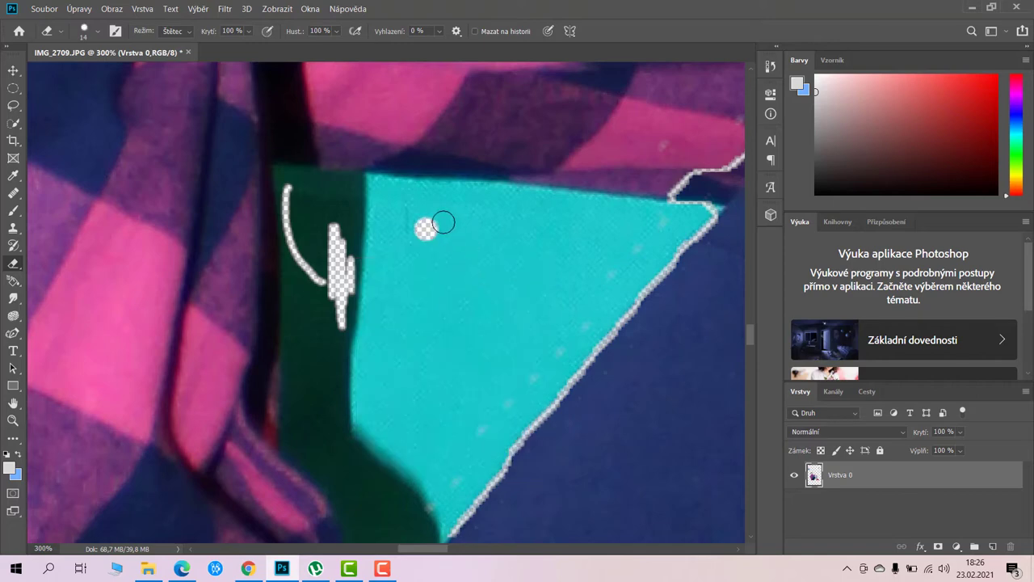
right_click(414, 278)
drag(566, 345, 488, 345)
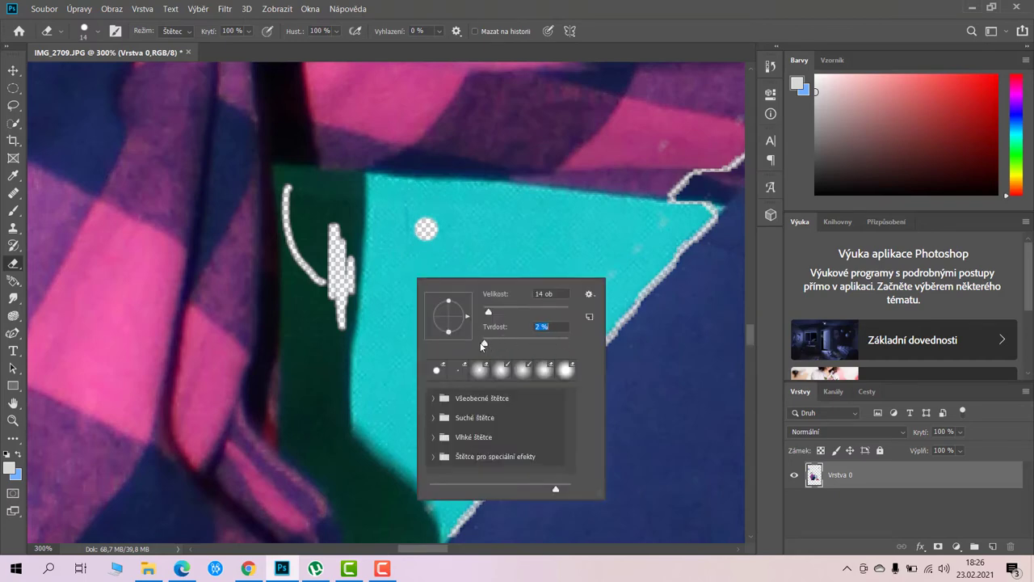
click(392, 267)
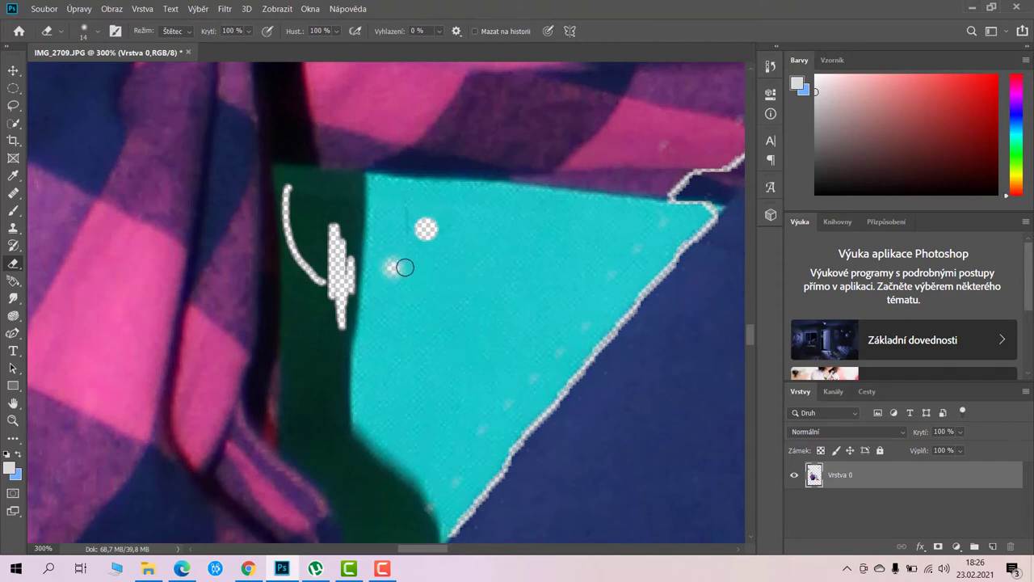
Erase the dark green fringe beside the arm and further down the figure.
mouse_move(277, 175)
mouse_down()
mouse_move(286, 397)
mouse_move(345, 506)
mouse_up()
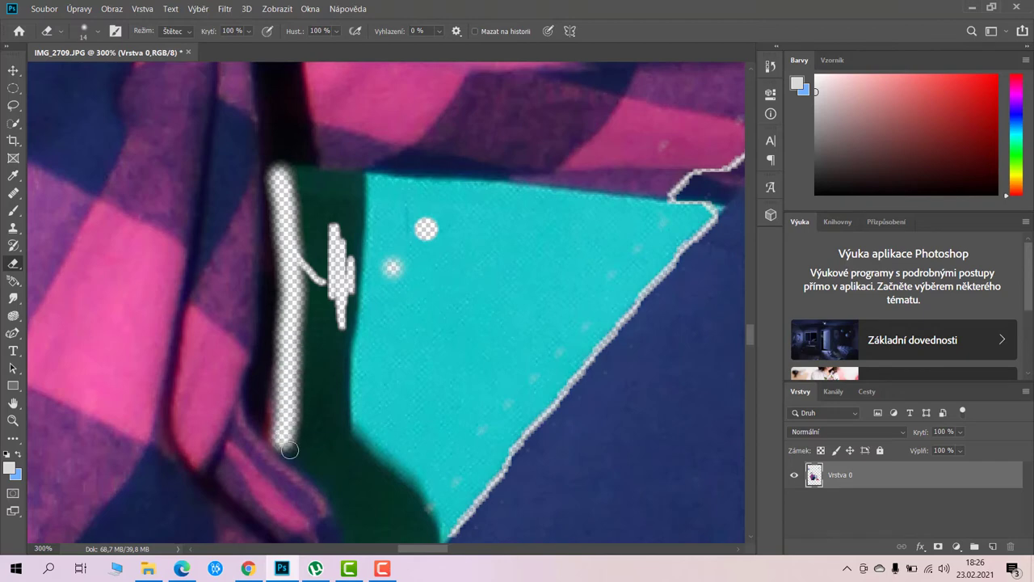
scroll(345, 441, down, 3)
scroll(371, 404, down, 1)
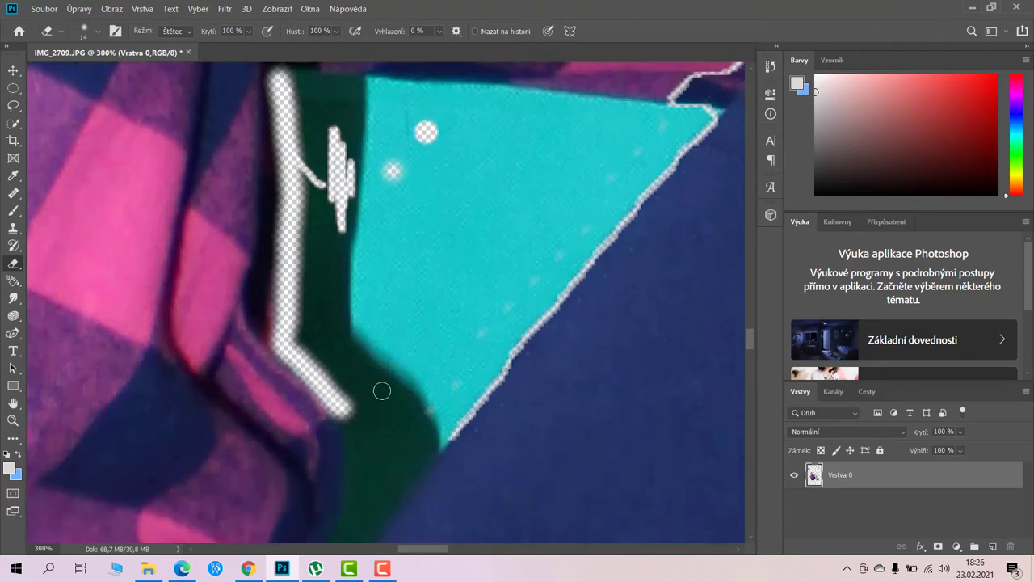
scroll(380, 388, down, 1)
scroll(363, 358, down, 2)
drag(351, 344, 352, 449)
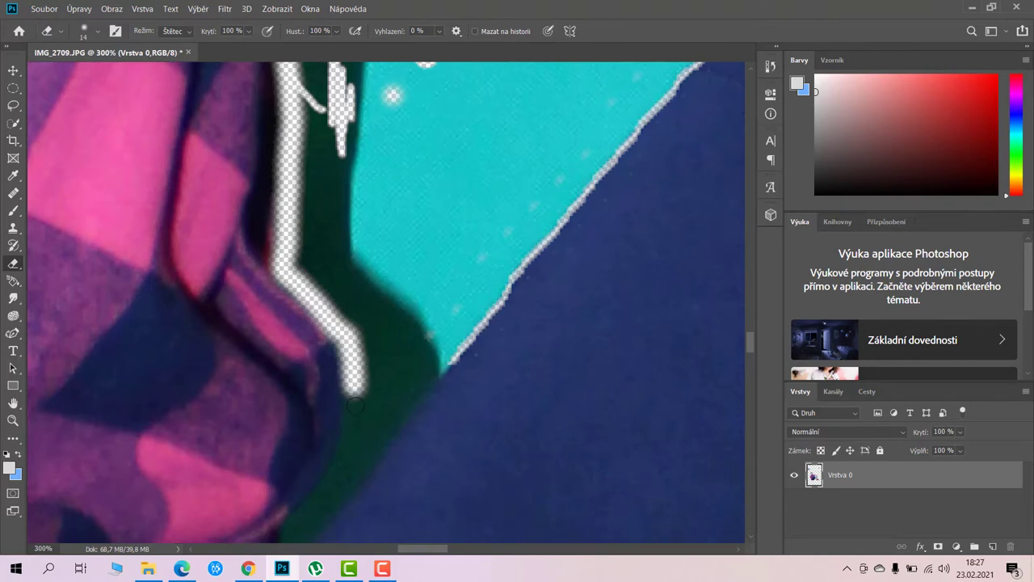
scroll(376, 386, down, 1)
scroll(375, 386, down, 1)
mouse_move(357, 396)
mouse_down()
mouse_move(307, 459)
mouse_move(444, 305)
mouse_move(535, 166)
mouse_move(595, 99)
mouse_move(528, 185)
mouse_move(635, 69)
mouse_move(601, 99)
mouse_up()
Erase along the top edge of the teal triangle.
scroll(519, 171, up, 2)
scroll(520, 170, up, 2)
scroll(520, 170, up, 2)
mouse_move(283, 185)
mouse_down()
mouse_move(719, 218)
mouse_move(615, 323)
mouse_move(668, 241)
mouse_move(696, 227)
mouse_move(607, 236)
mouse_move(511, 221)
mouse_up()
Set the eraser to 48 px and erase the remaining teal patch.
right_click(490, 260)
text(48)
key(Return)
mouse_move(416, 253)
mouse_down()
mouse_move(487, 239)
mouse_move(320, 219)
mouse_move(339, 266)
mouse_move(387, 296)
mouse_move(584, 237)
mouse_move(355, 229)
mouse_move(508, 253)
mouse_move(407, 422)
mouse_move(492, 358)
mouse_move(484, 324)
mouse_up()
scroll(476, 320, down, 3)
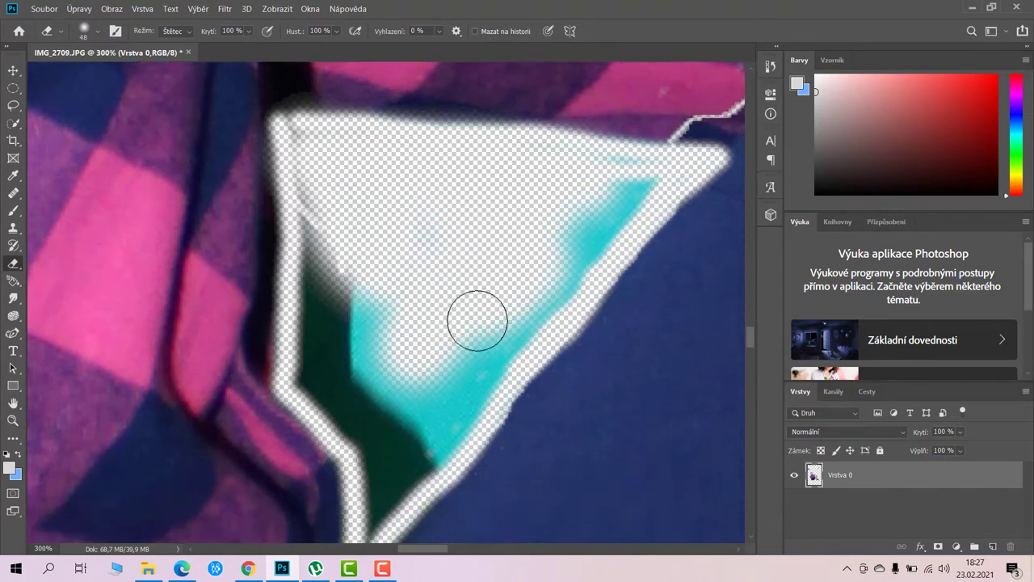
scroll(467, 318, up, 5)
scroll(467, 320, up, 3)
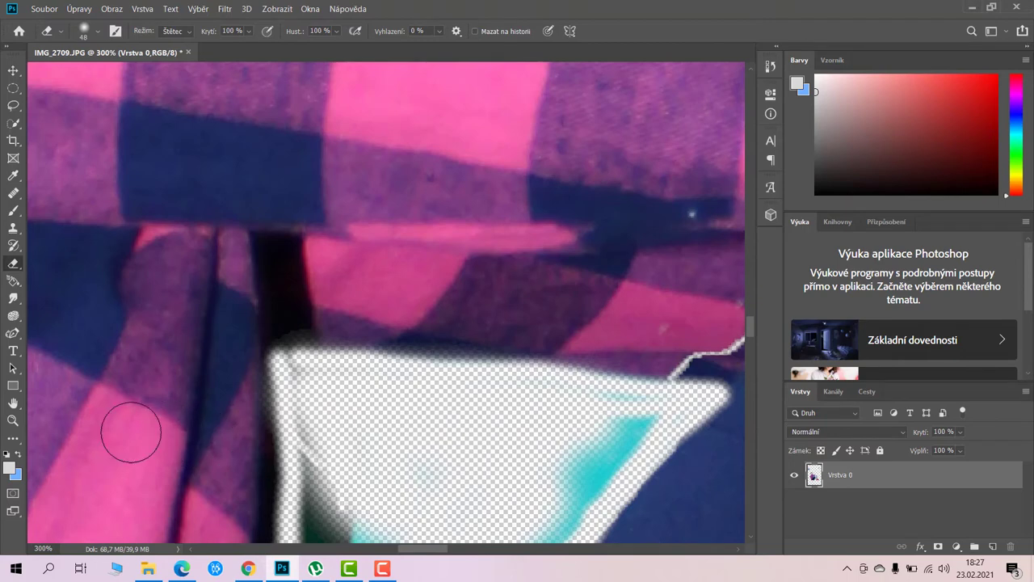
scroll(466, 443, down, 1)
scroll(448, 423, down, 1)
scroll(447, 422, down, 2)
right_click(416, 333)
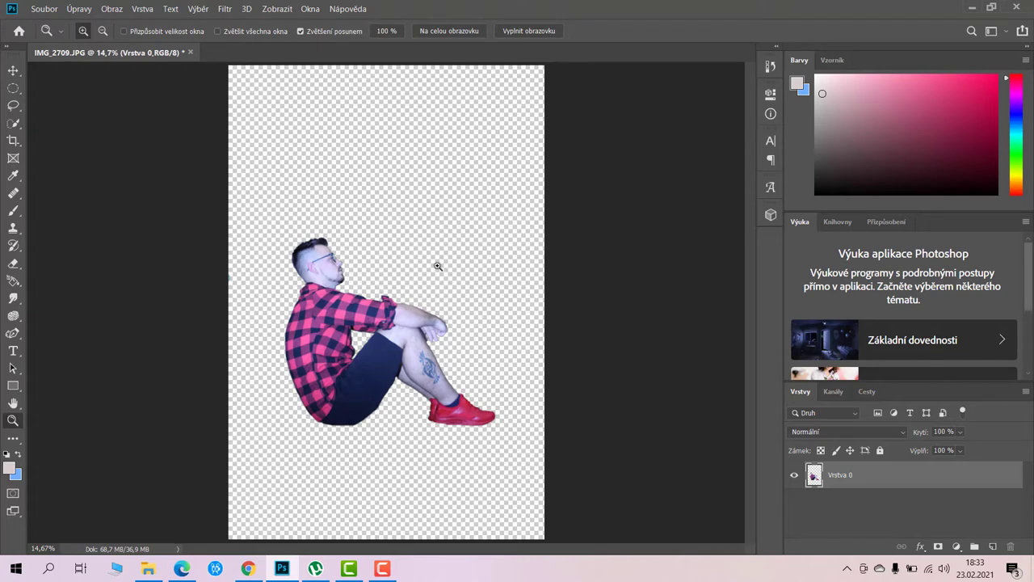
Open the jug photo IMG_2675.
click(52, 9)
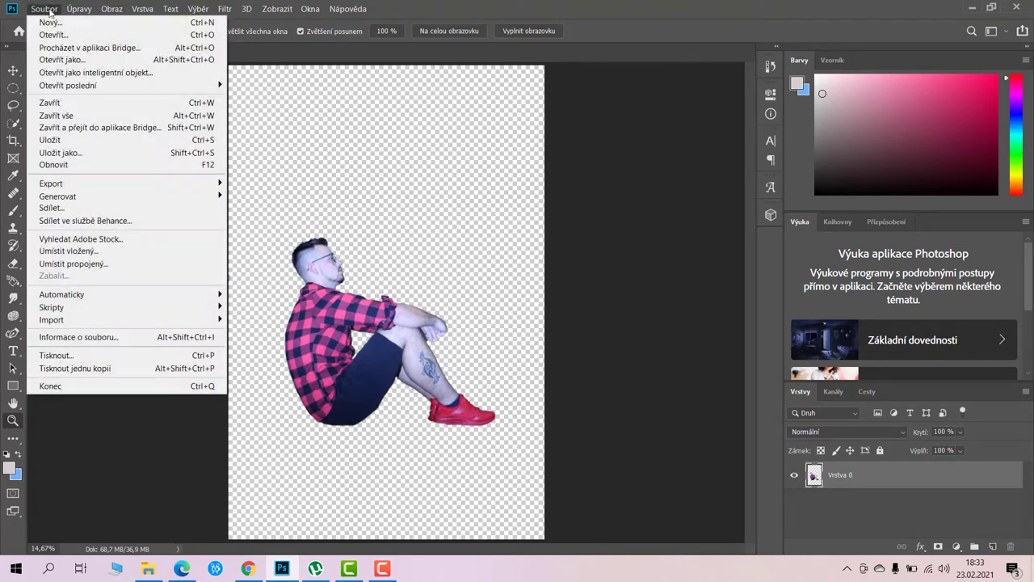
click(69, 37)
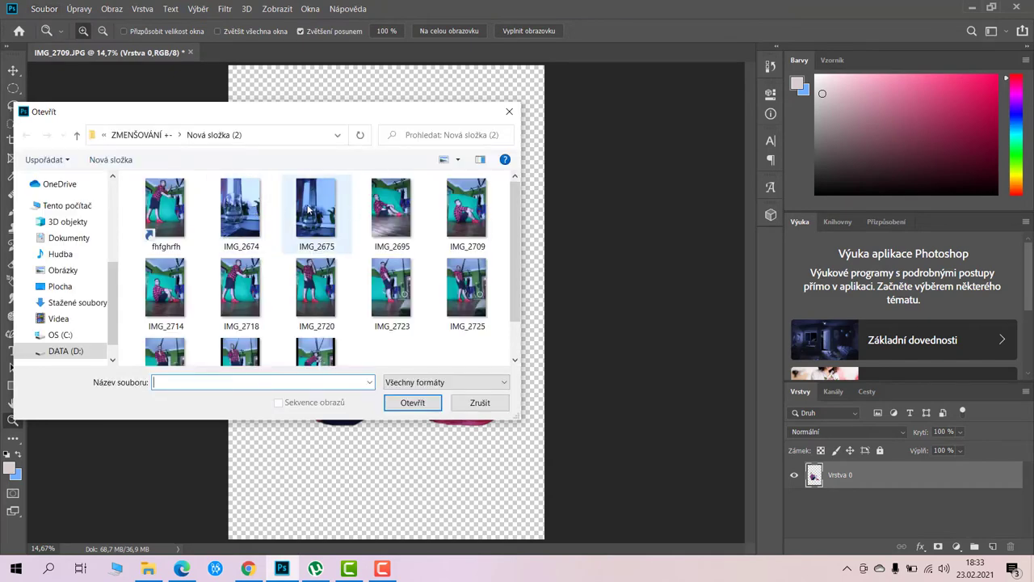
click(329, 247)
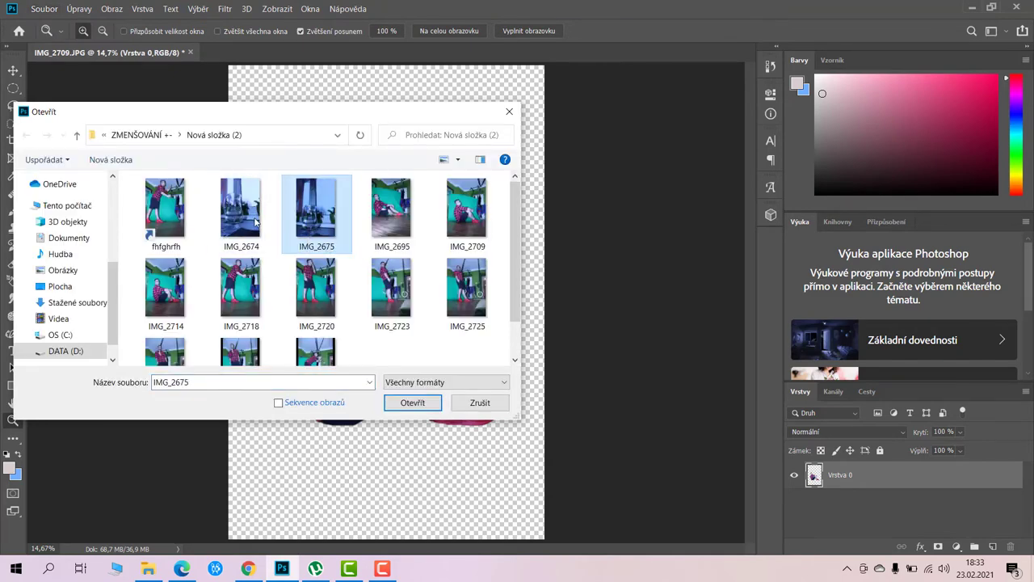
click(417, 402)
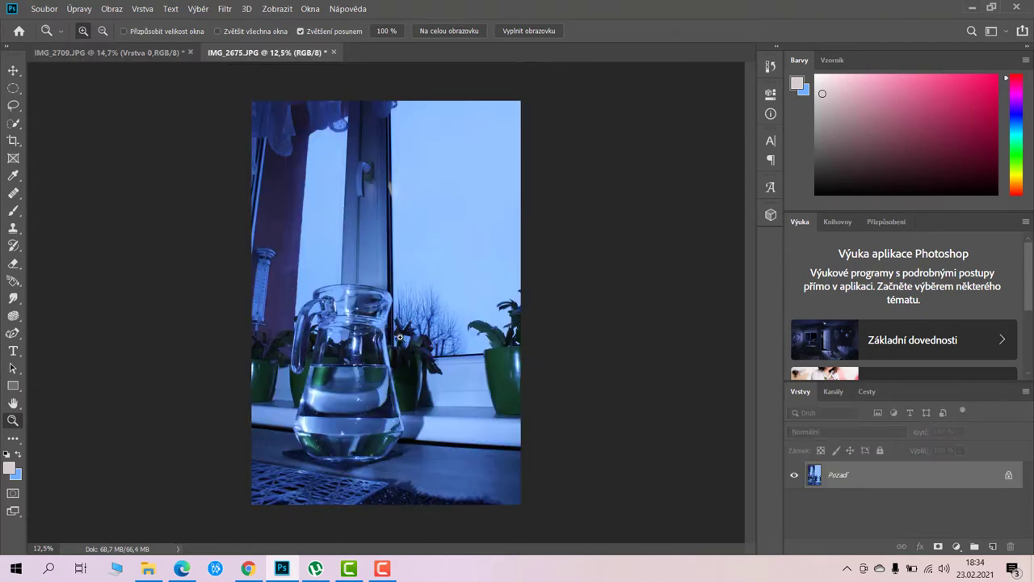
Unlock its background layer as Vrstva 0 and return to the IMG_2709 cut-out.
double_click(866, 479)
click(646, 164)
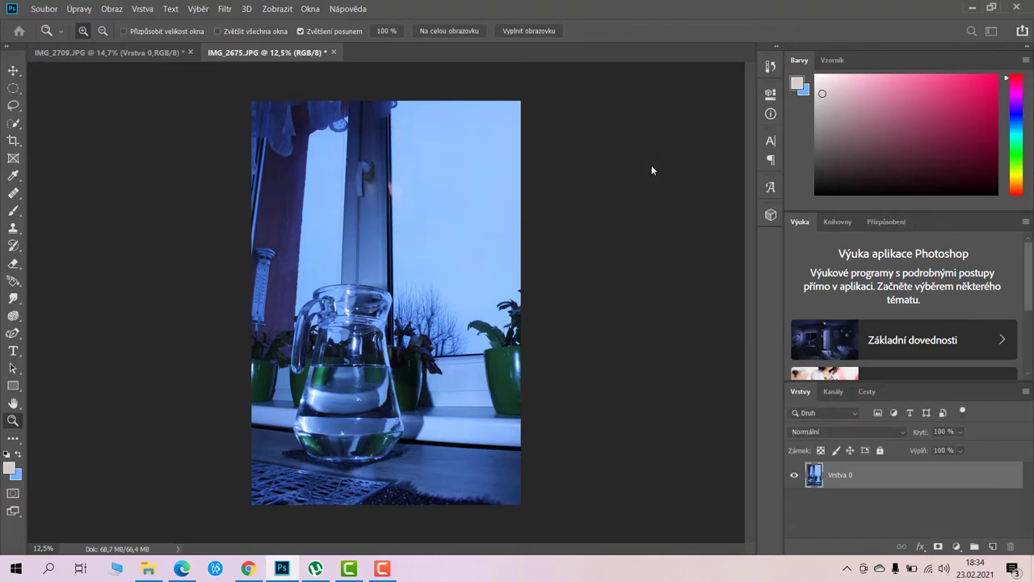
click(167, 54)
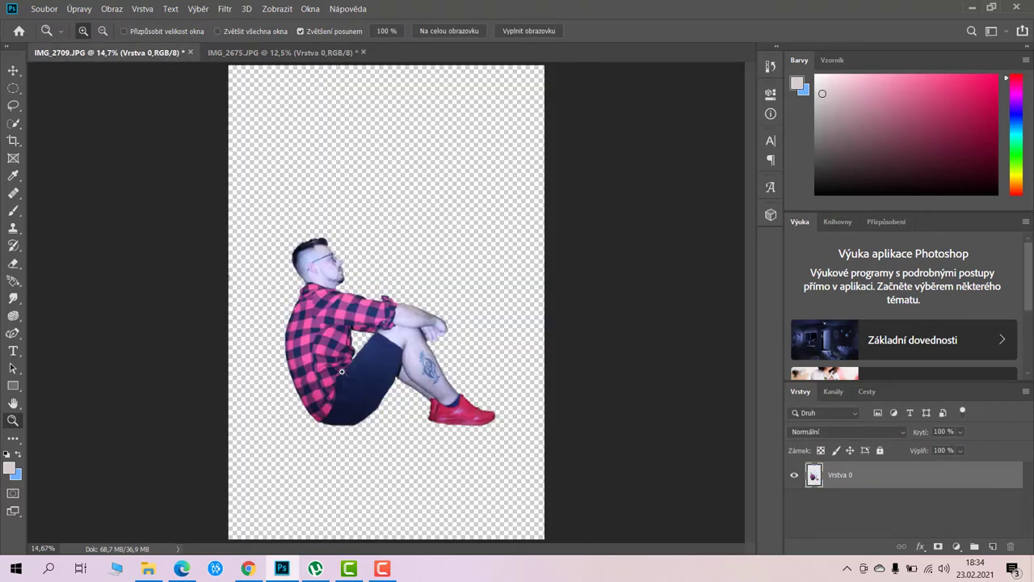
click(12, 77)
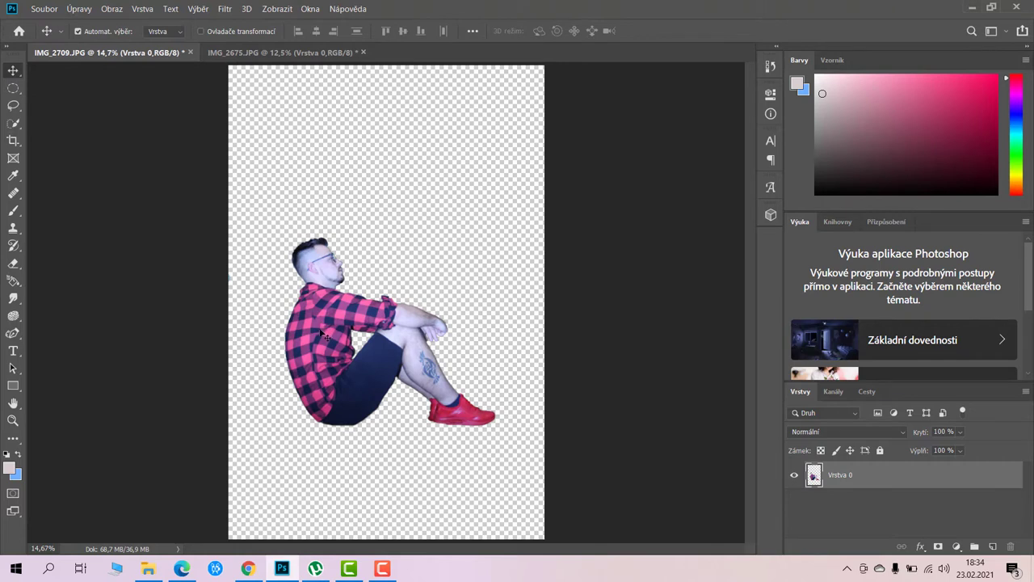
Drag the cut-out man into IMG_2675, creating layer Vrstva 1.
drag(322, 333, 273, 42)
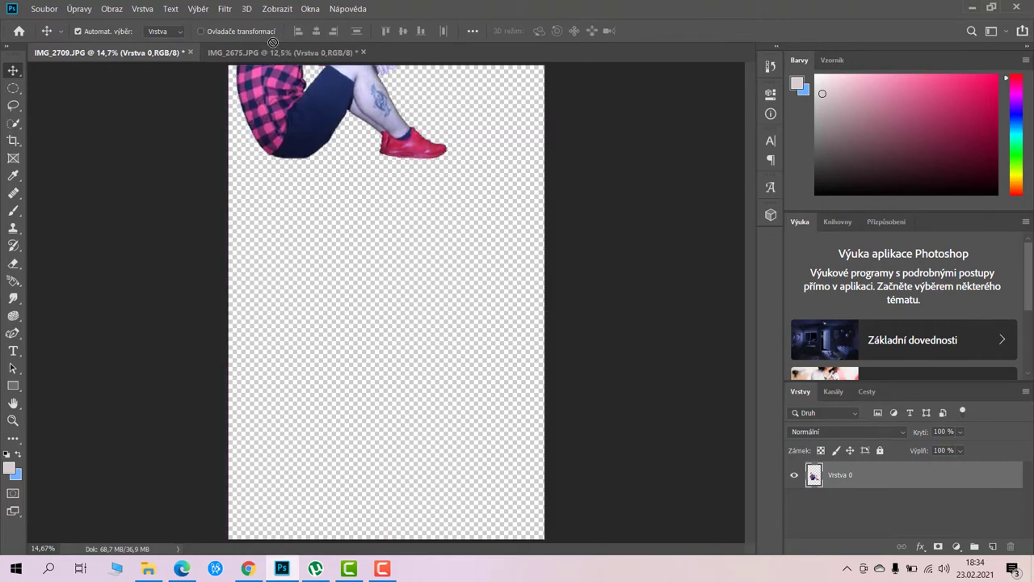
drag(273, 42, 354, 399)
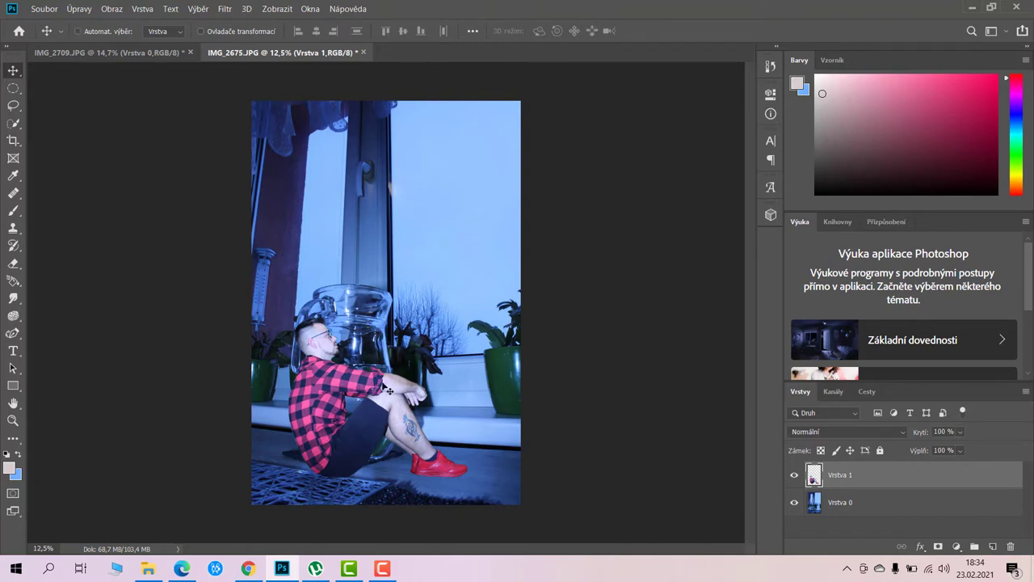
key(ctrl+t)
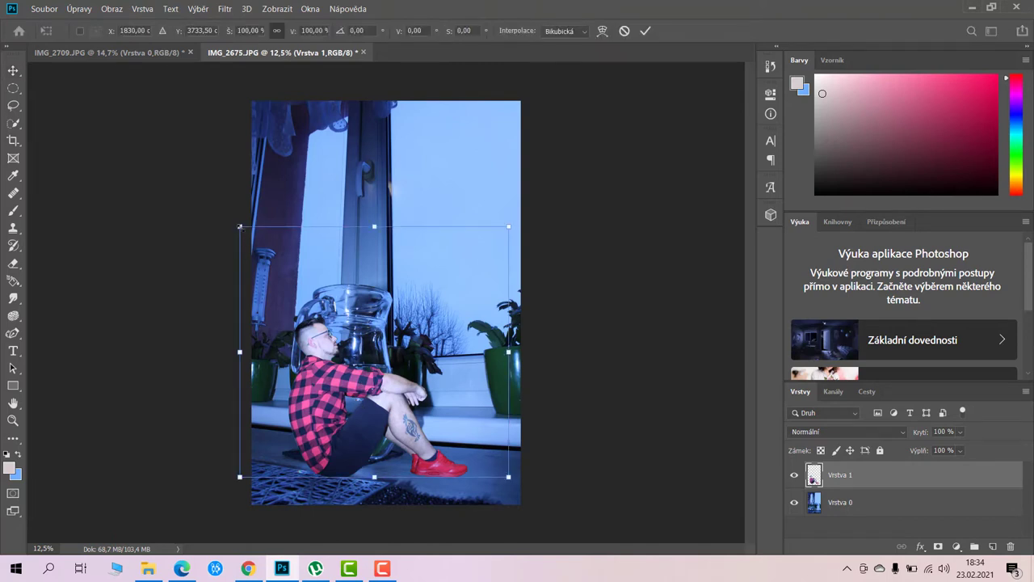
Scale the man to about 75%, tilt him about 5.68°, and place him right of the jug.
drag(239, 227, 313, 296)
drag(394, 413, 439, 402)
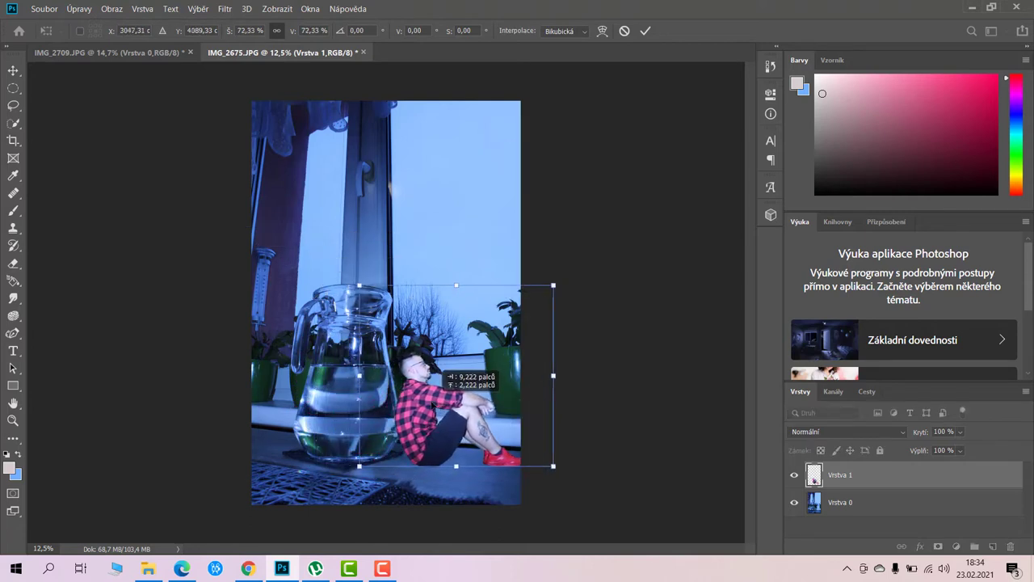
drag(439, 402, 441, 404)
drag(361, 281, 356, 242)
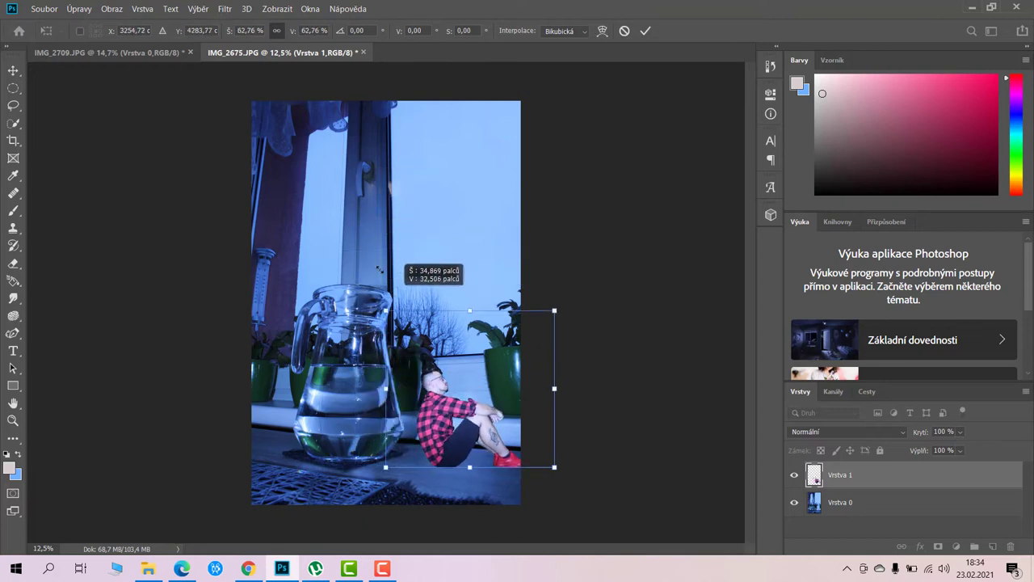
drag(358, 244, 360, 274)
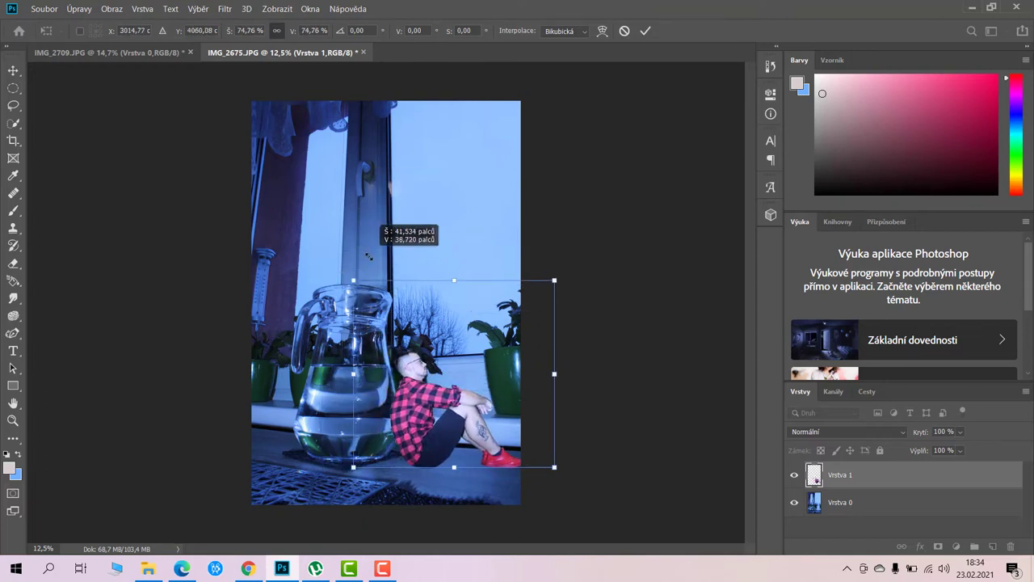
drag(419, 261, 431, 263)
drag(423, 406, 430, 406)
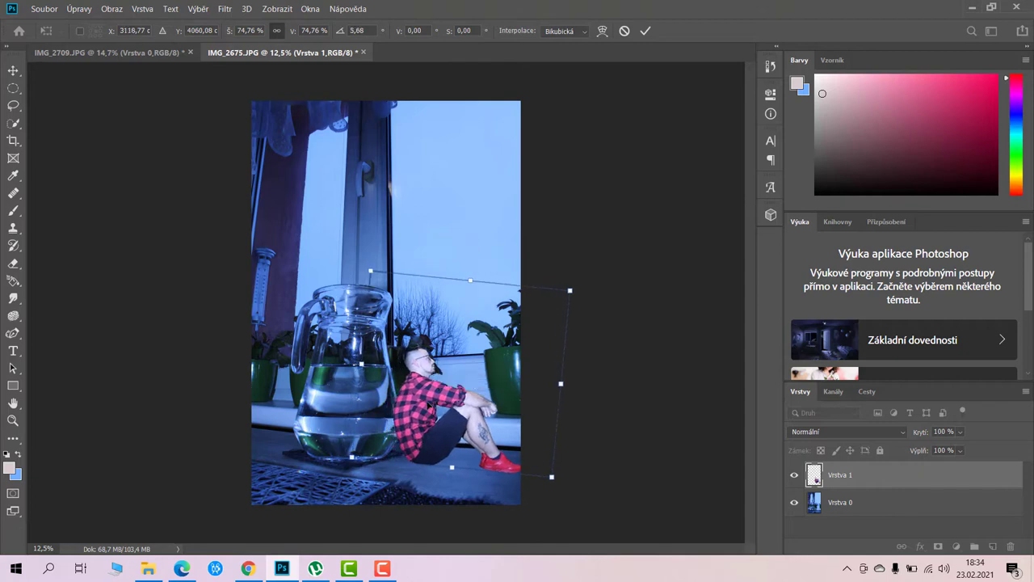
key(Return)
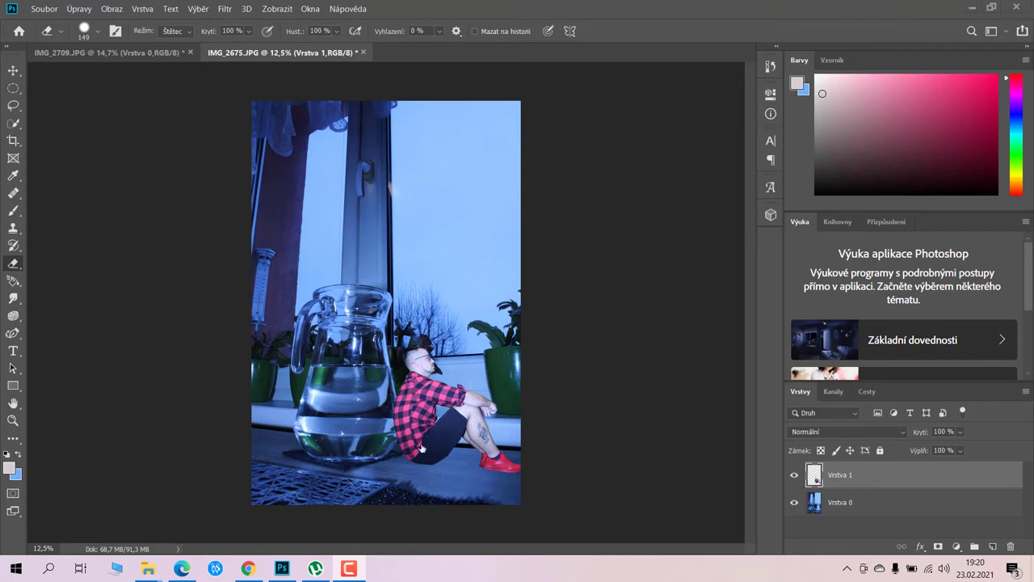
Duplicate the man's layer Vrstva 1.
click(840, 476)
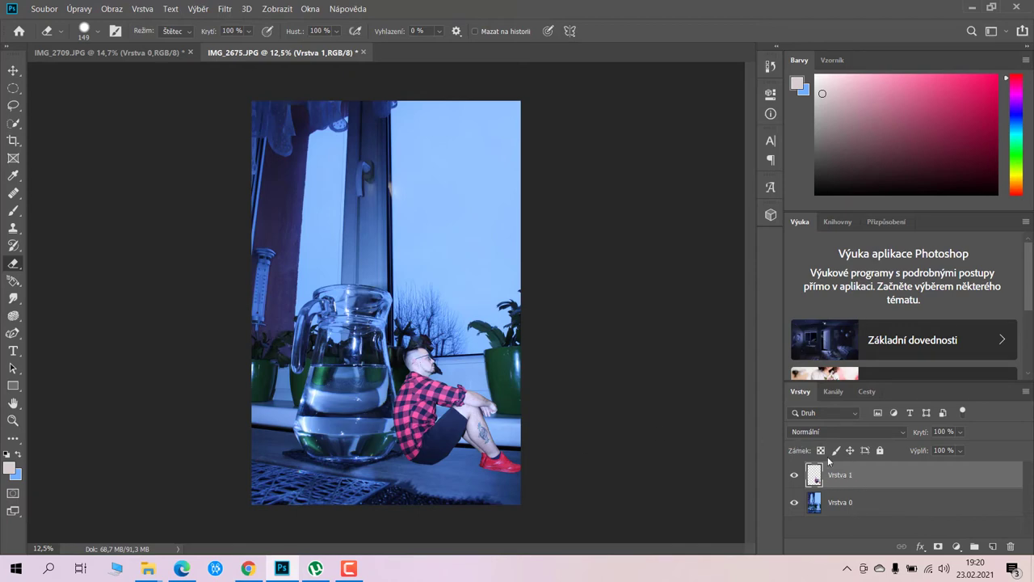
right_click(840, 474)
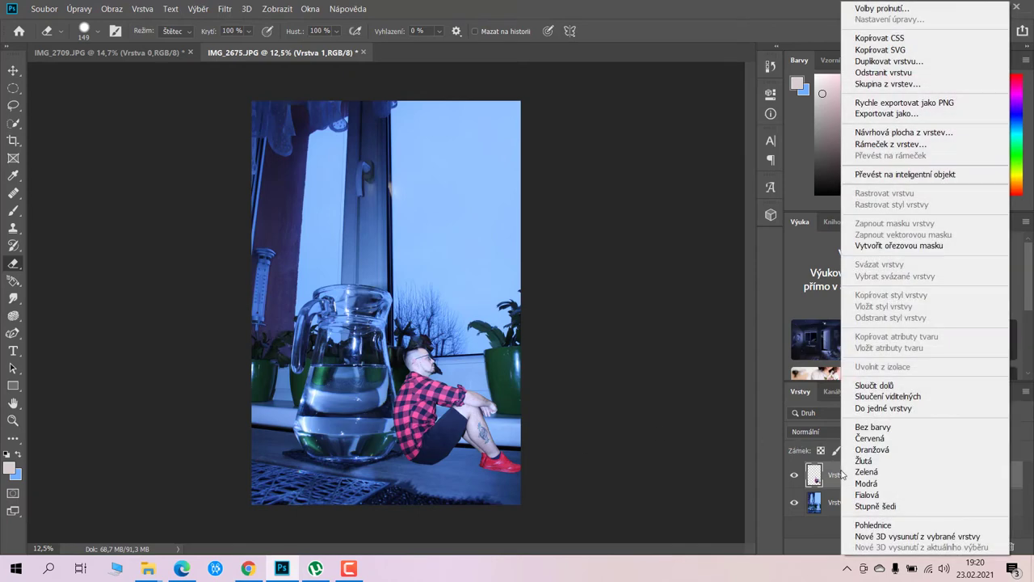
click(876, 61)
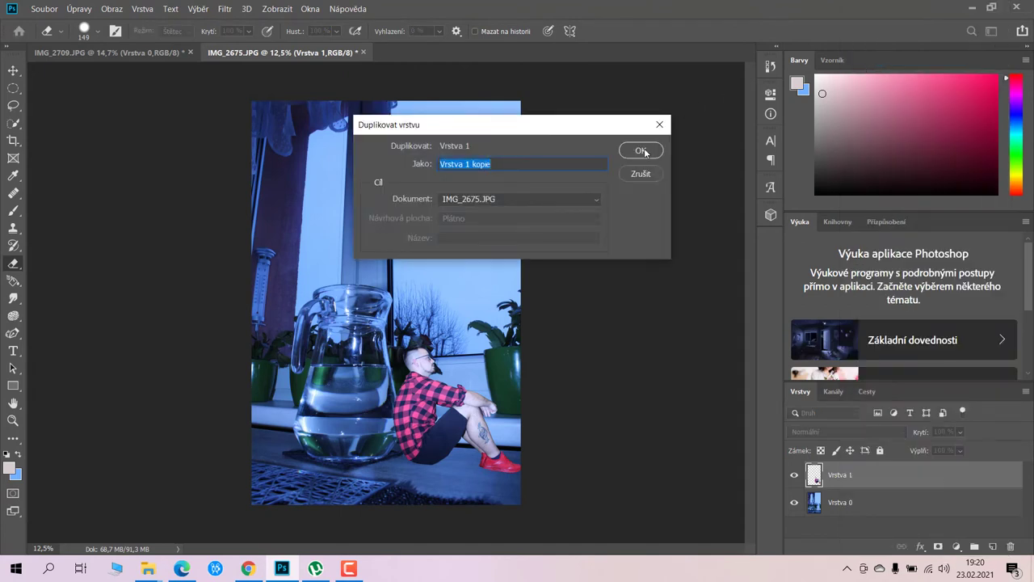
click(642, 150)
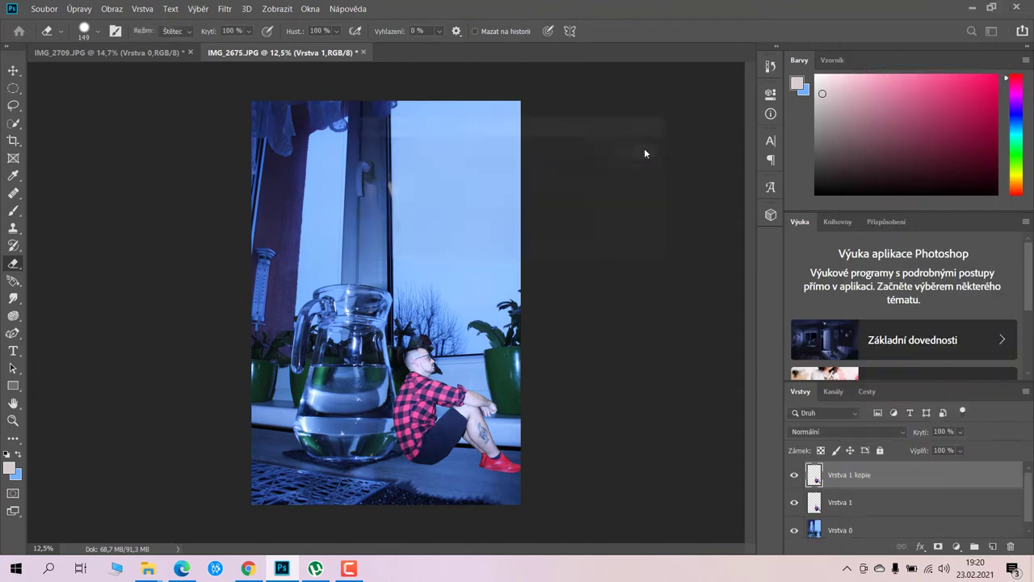
Rename the duplicated layer to 'odraz'.
double_click(843, 476)
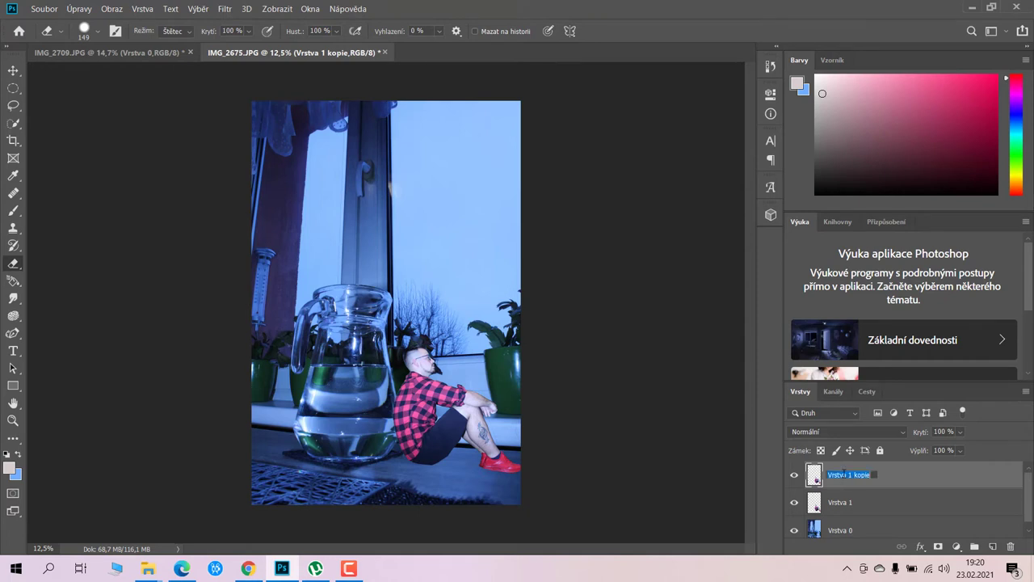
text(odraz)
key(Return)
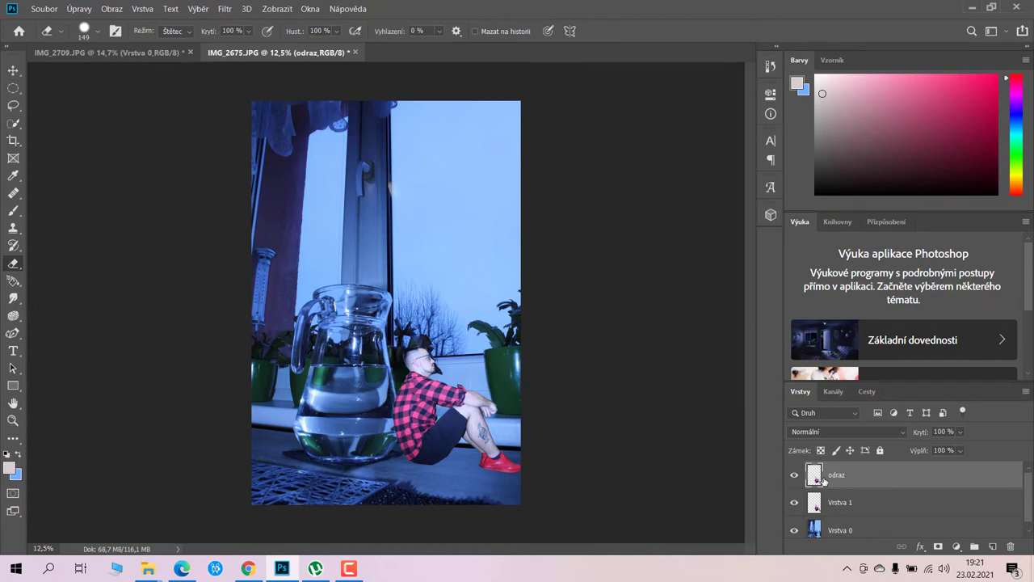
key(ctrl+t)
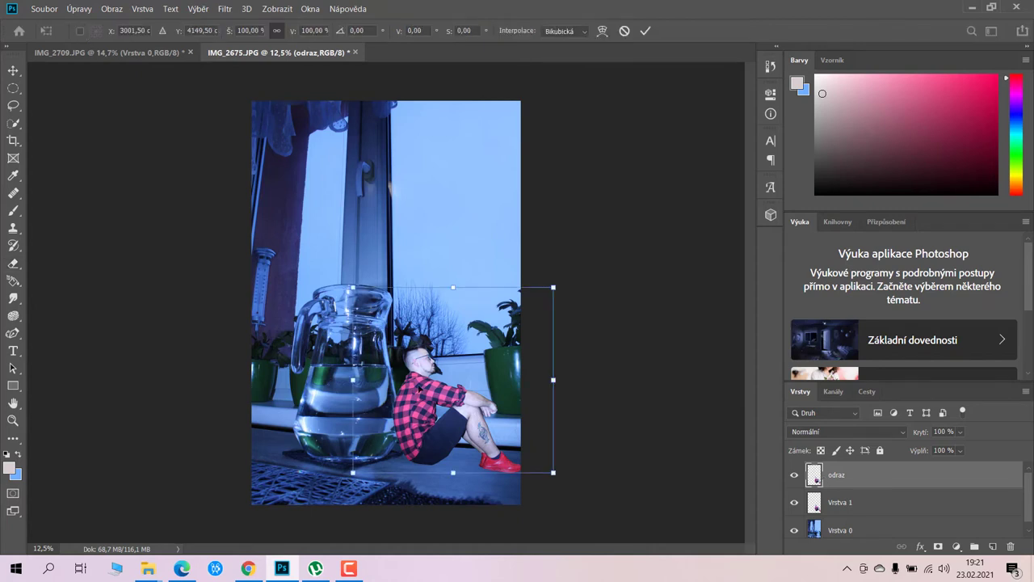
Flip the odraz layer horizontally, move it left against the jug, and scale it to 97%.
right_click(418, 385)
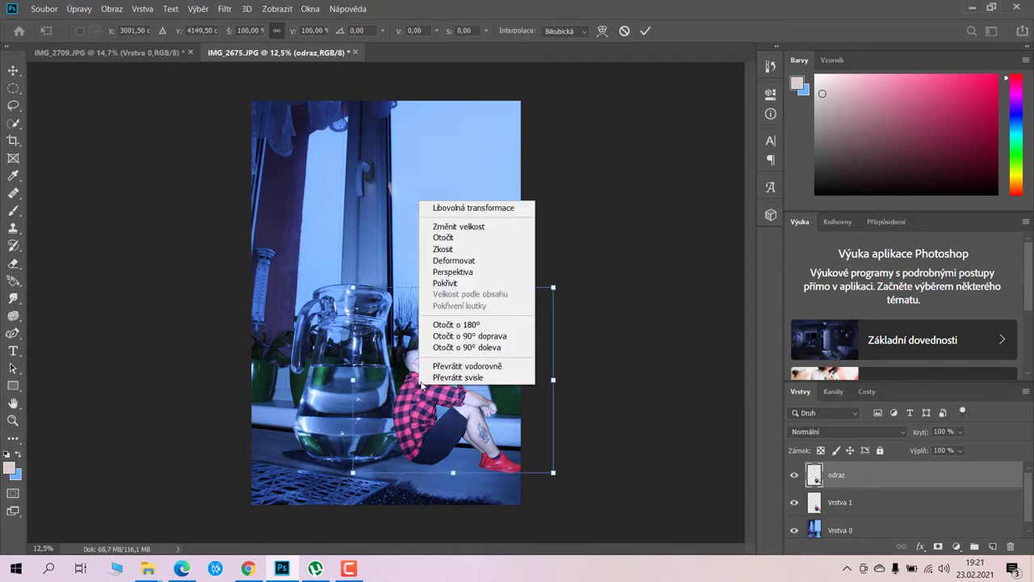
click(434, 371)
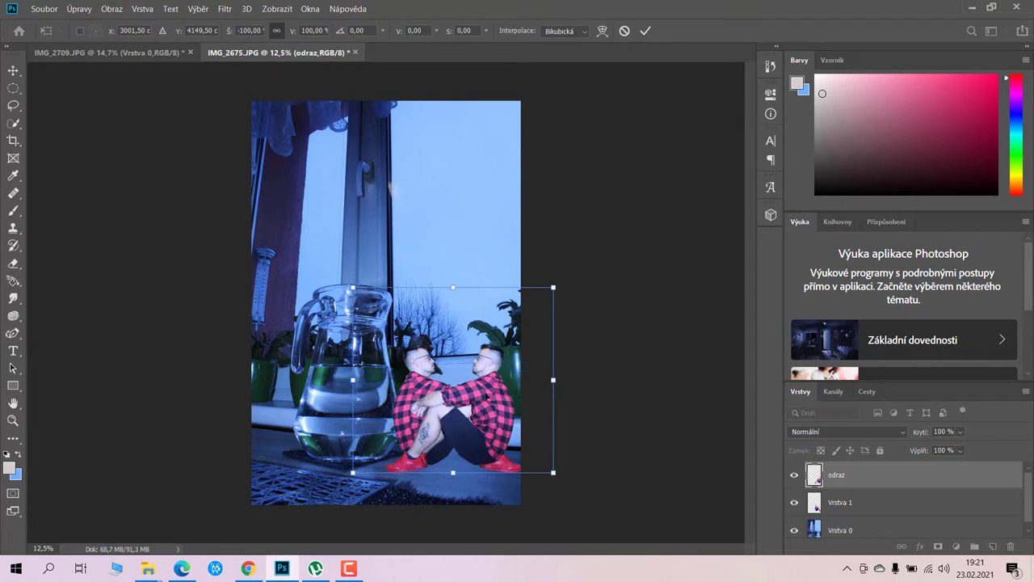
drag(492, 403, 371, 396)
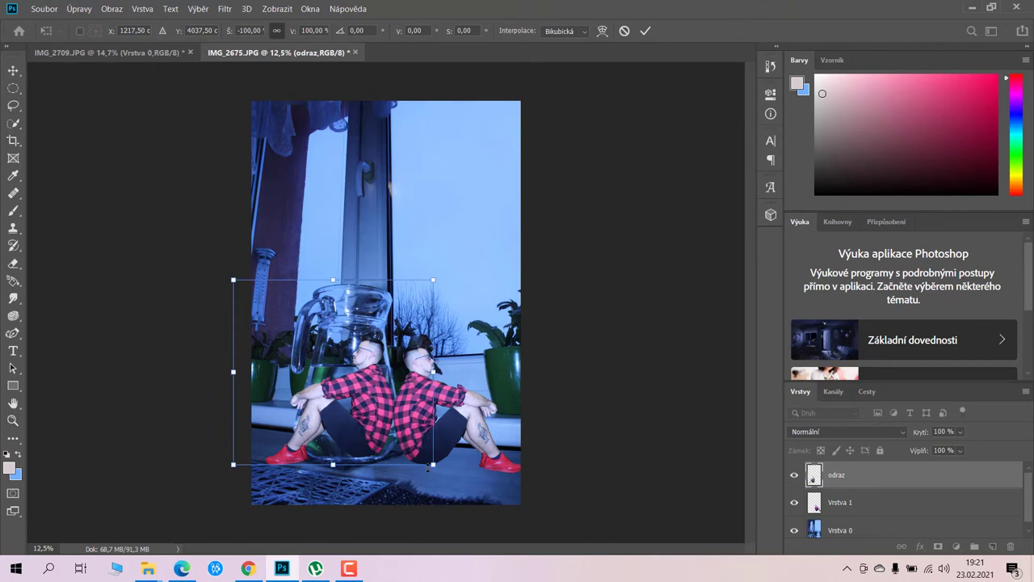
drag(433, 465, 401, 418)
key(Return)
key(e)
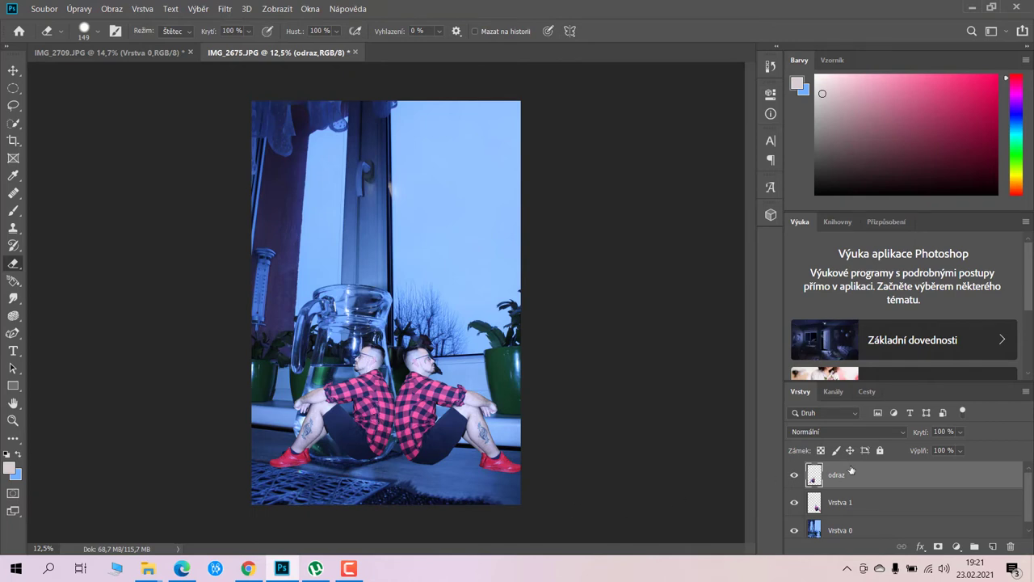
Preview blend modes and set the odraz layer to Překrýt (Overlay).
click(807, 432)
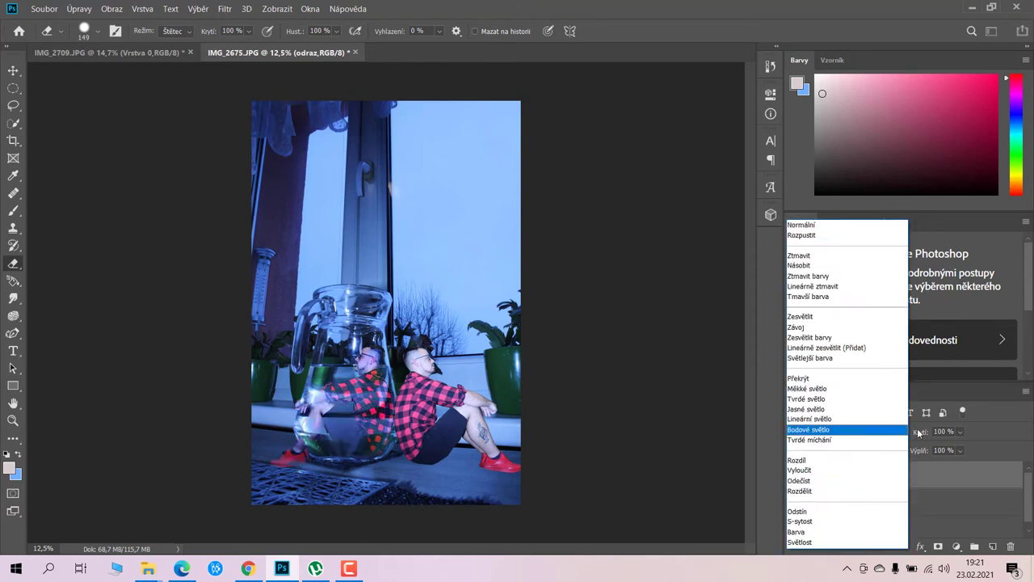
key(Escape)
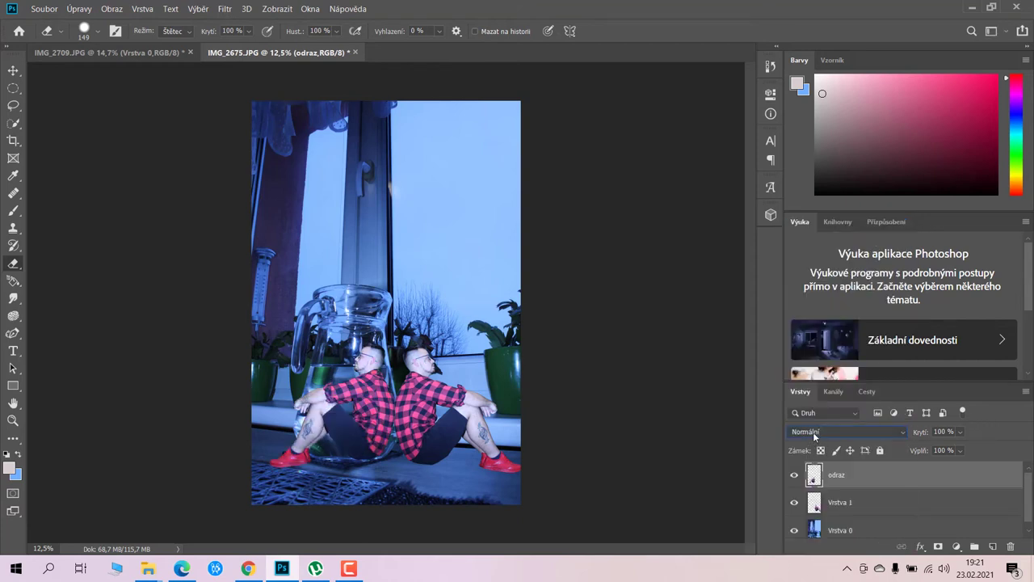
click(814, 434)
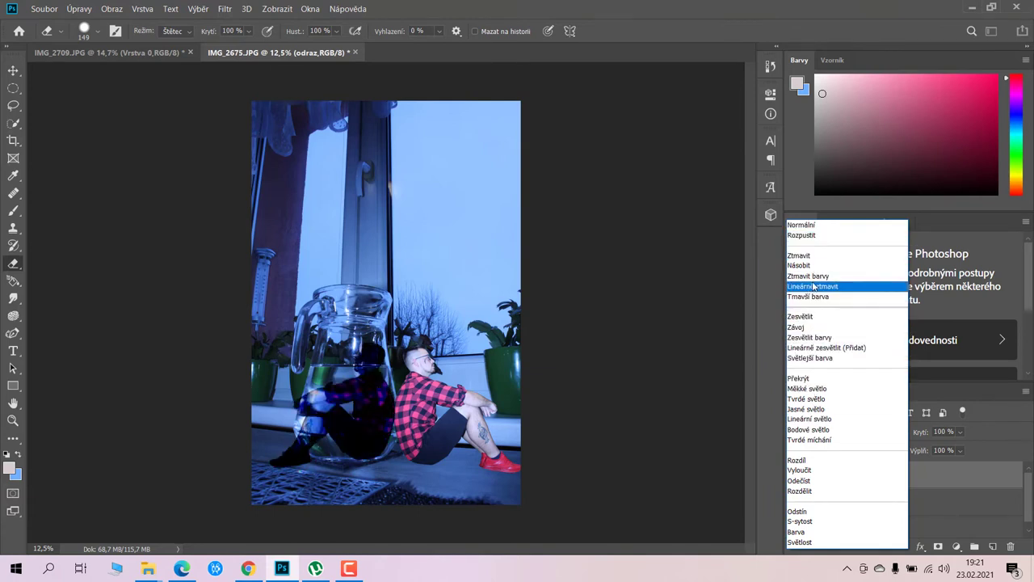
key(Up)
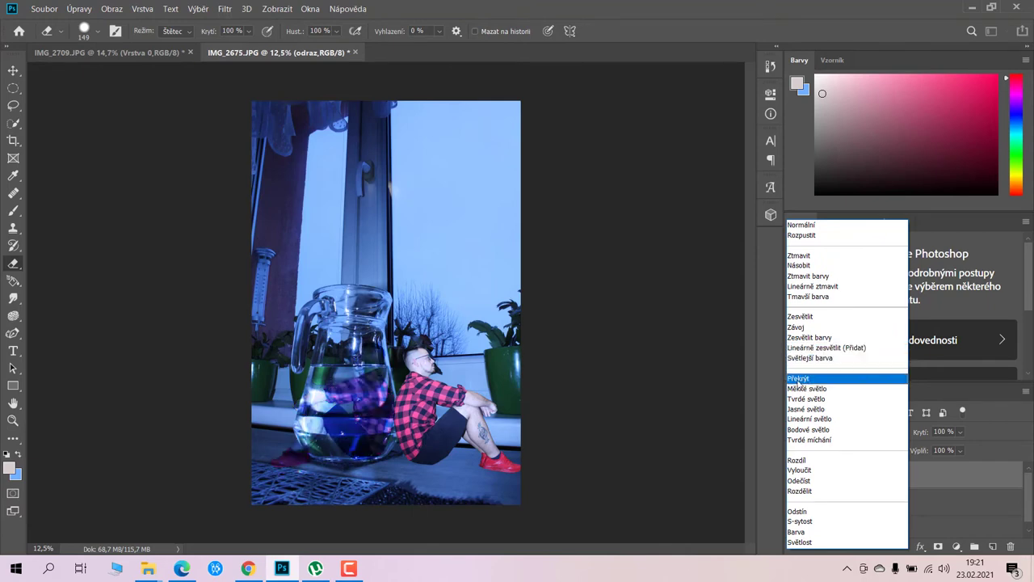
click(798, 378)
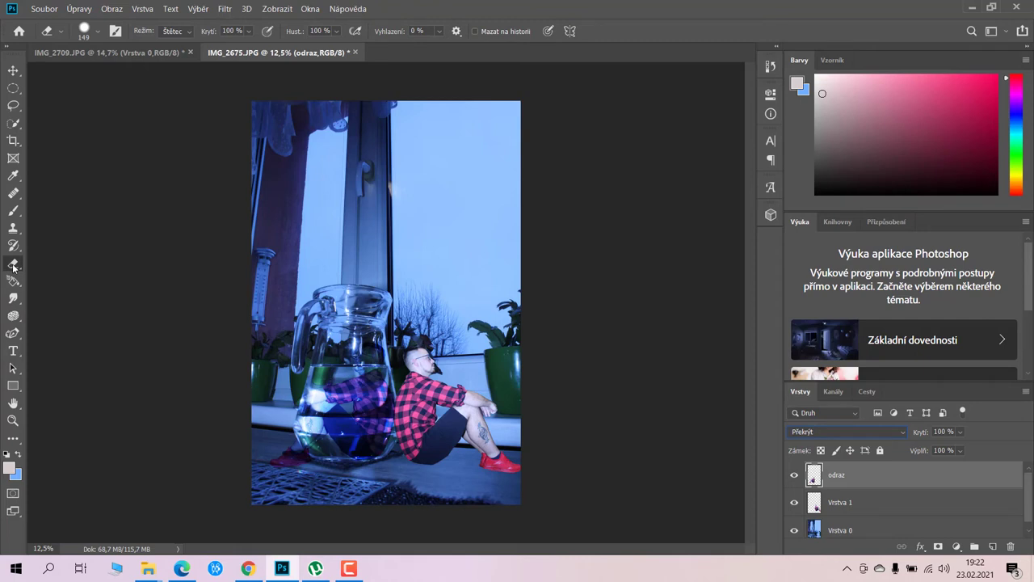
Erase the red shoe reflection left of the jug and stray reflection bits inside it.
mouse_move(304, 463)
mouse_down()
mouse_move(292, 443)
mouse_move(308, 463)
mouse_move(279, 454)
mouse_move(310, 458)
mouse_up()
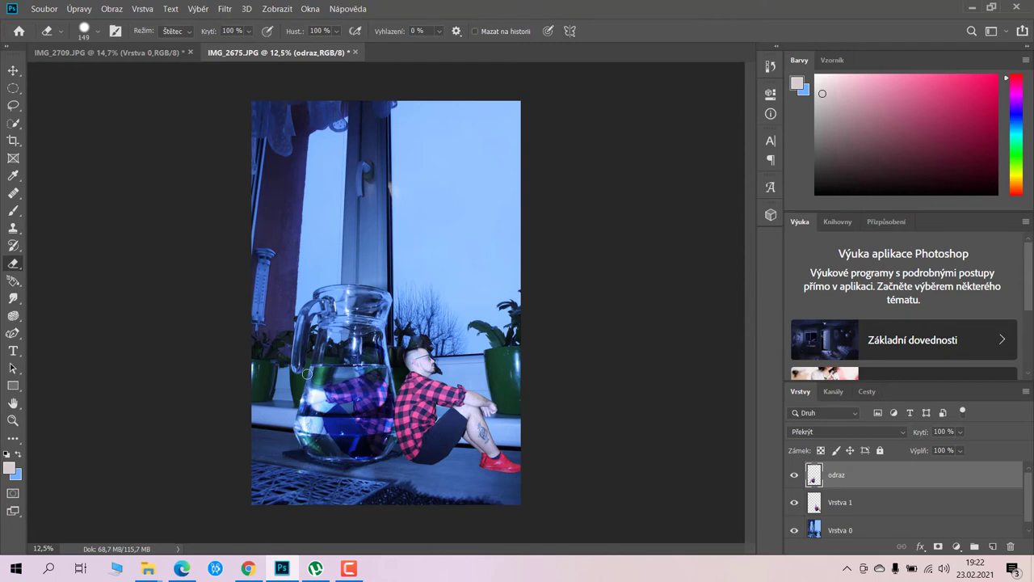
drag(367, 426, 356, 444)
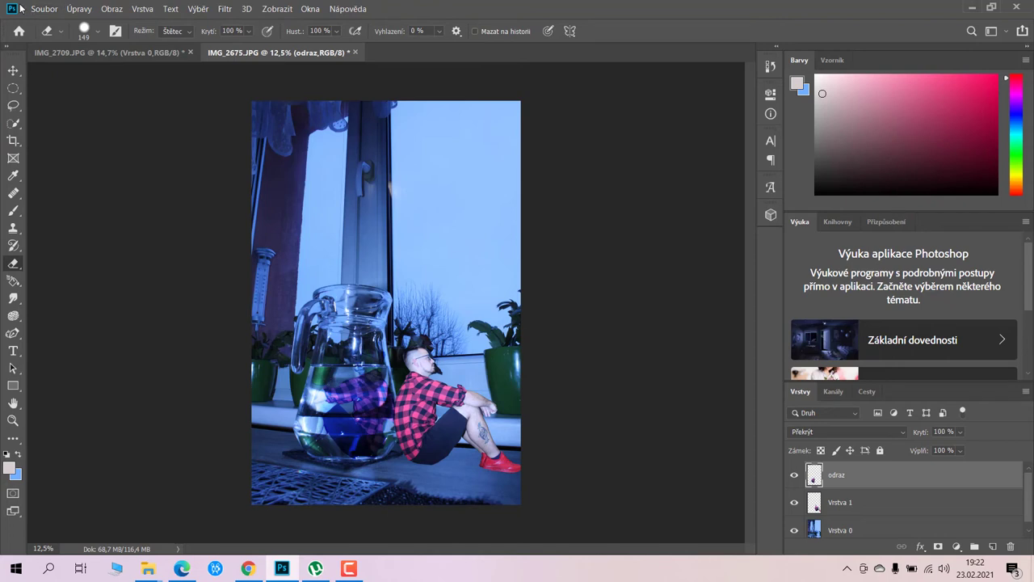
click(224, 10)
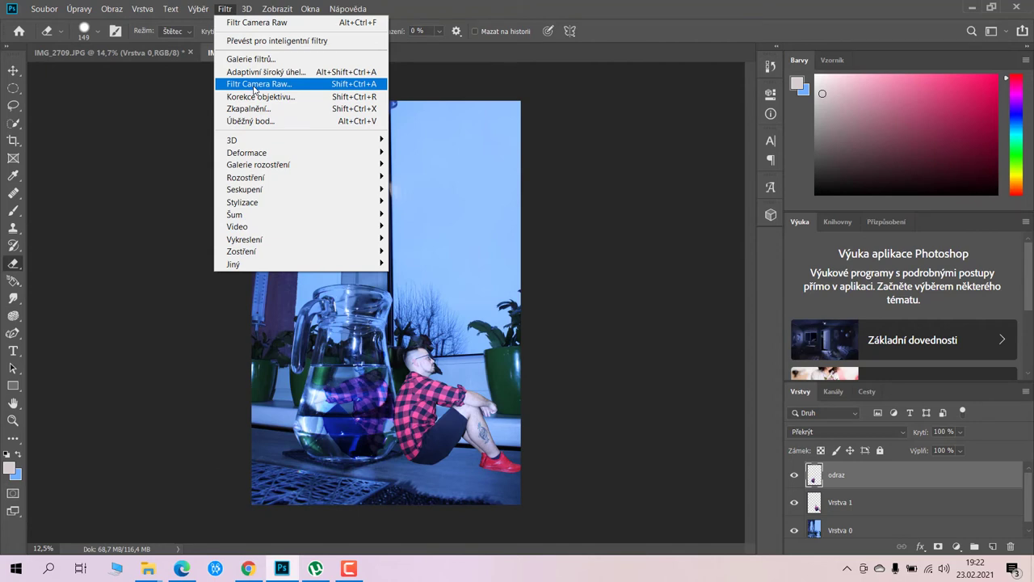
Tone the odraz reflection in Camera Raw to highlights +58, contrast +73 and exposure −0.40.
click(254, 86)
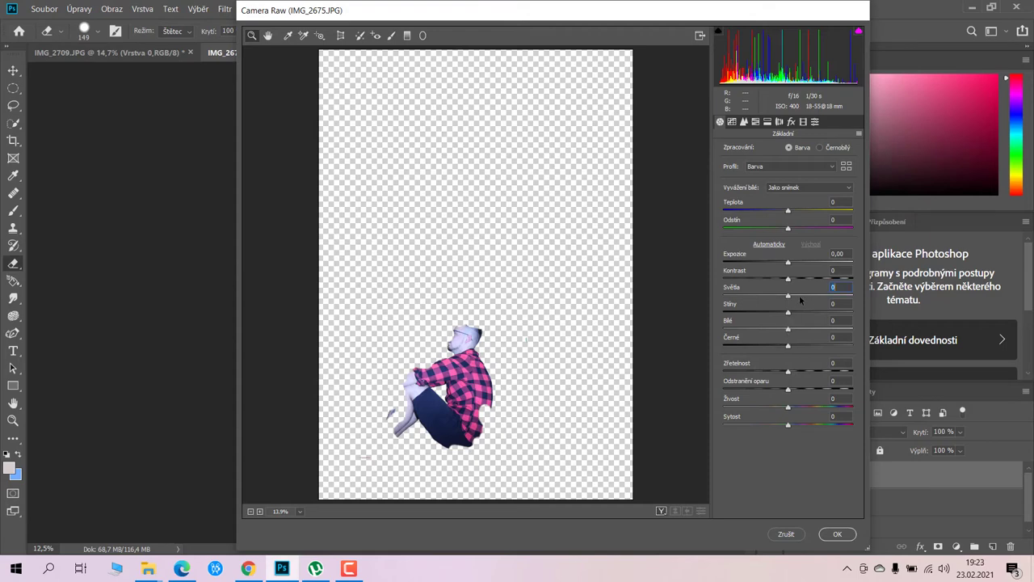
mouse_move(838, 298)
mouse_down()
mouse_move(793, 296)
mouse_move(840, 295)
mouse_up()
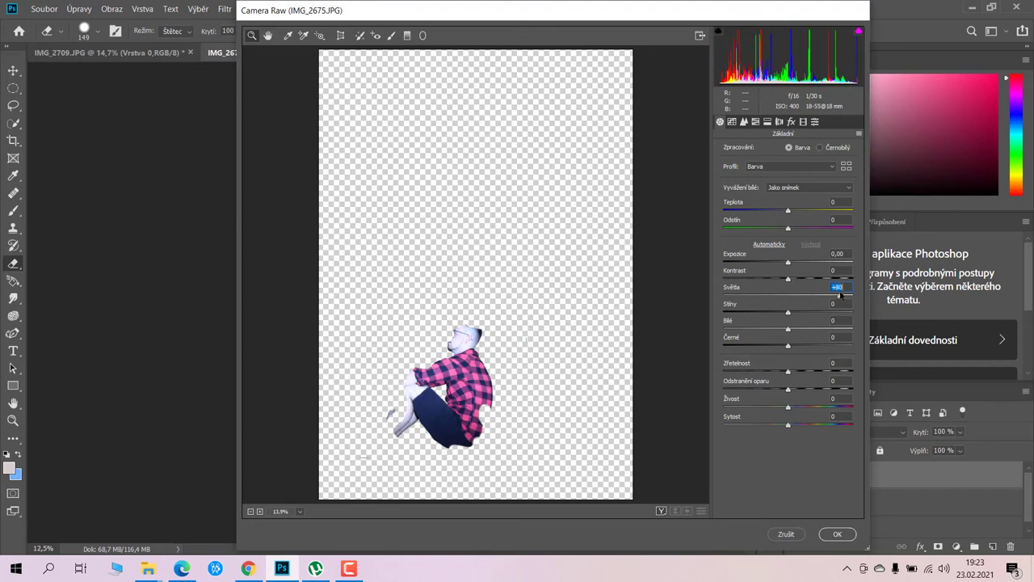
mouse_move(839, 295)
mouse_down()
mouse_move(813, 293)
mouse_move(835, 278)
mouse_up()
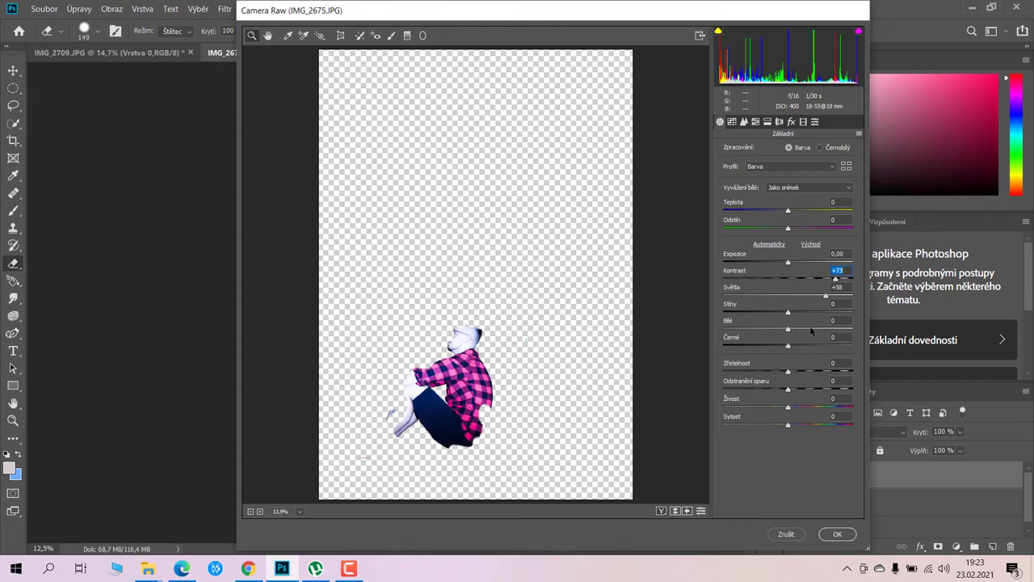
mouse_move(789, 264)
mouse_down()
mouse_move(801, 261)
mouse_move(784, 262)
mouse_up()
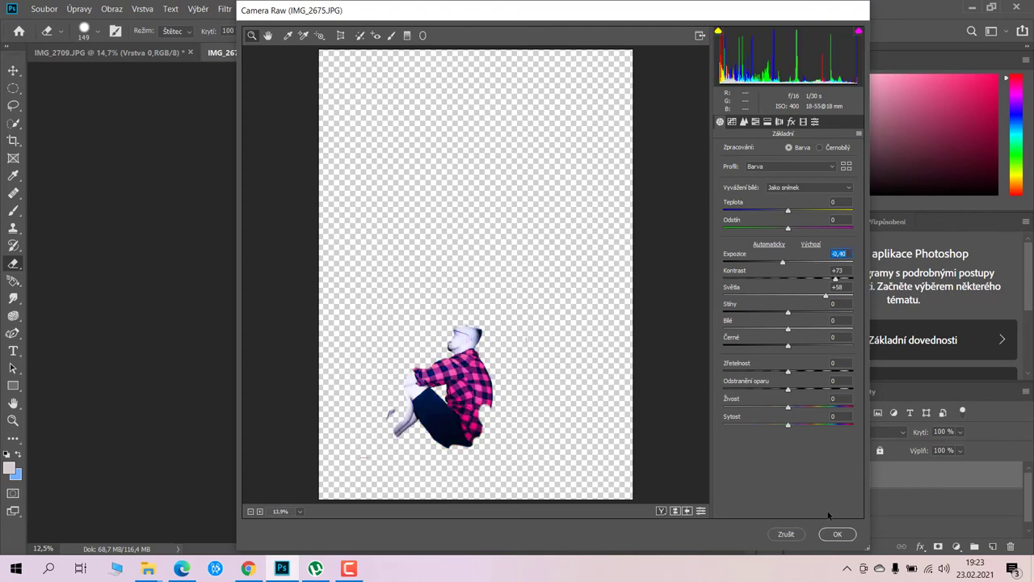
click(836, 534)
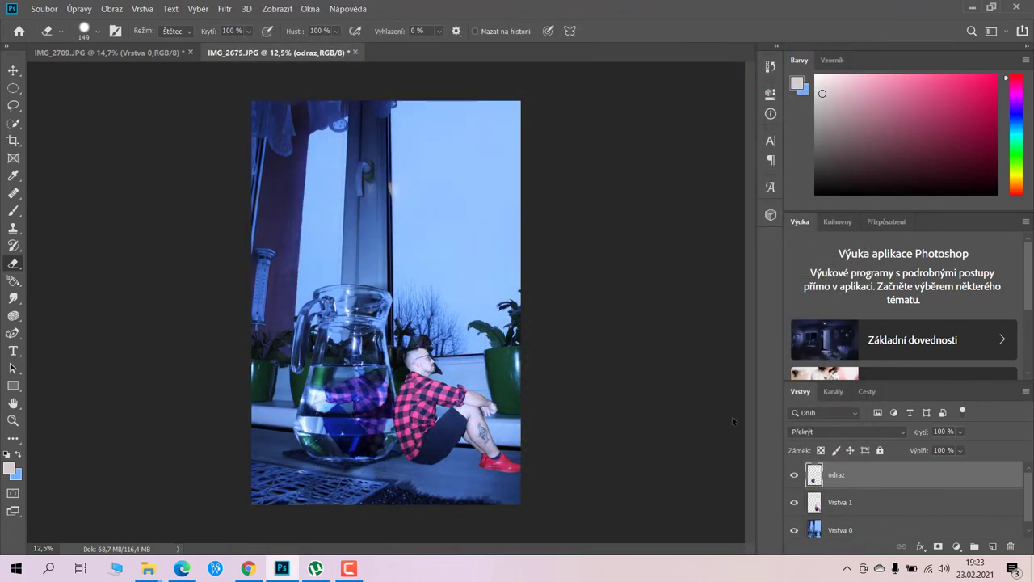
Merge Vrstva 0, Vrstva 1 and odraz into one odraz layer, then launch Camera Raw on it.
click(848, 504)
click(846, 531)
click(849, 500)
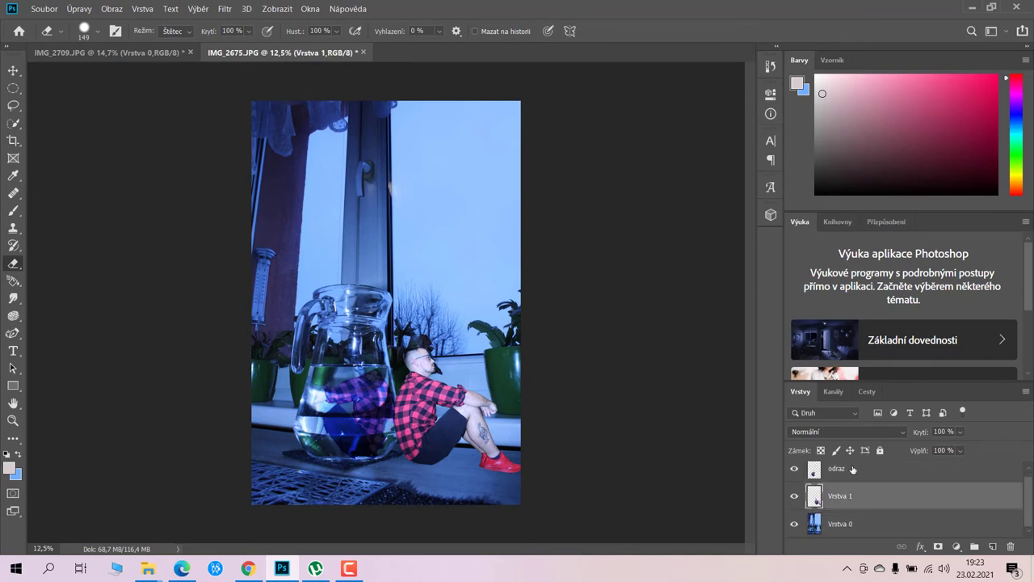
click(852, 470)
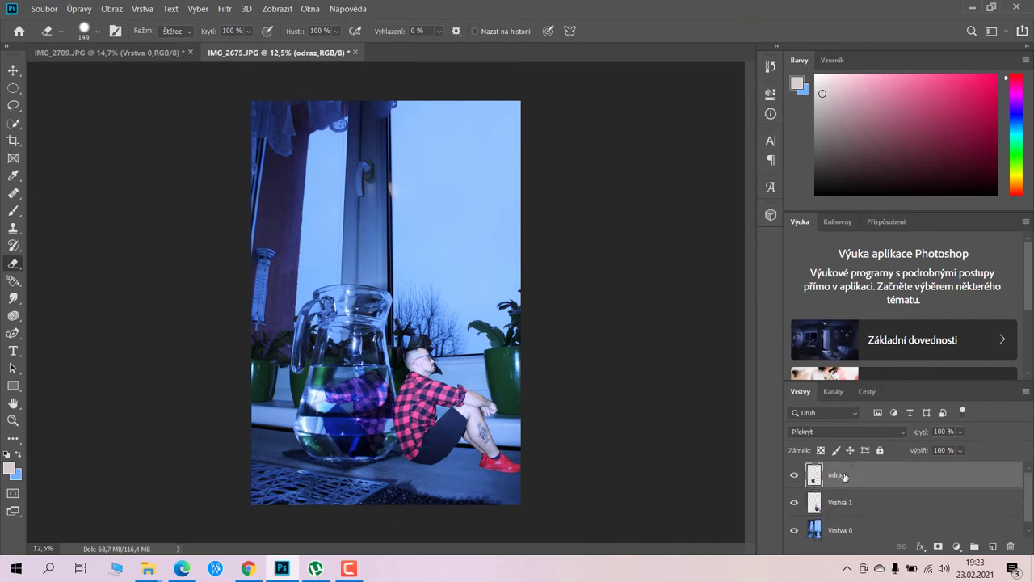
right_click(844, 476)
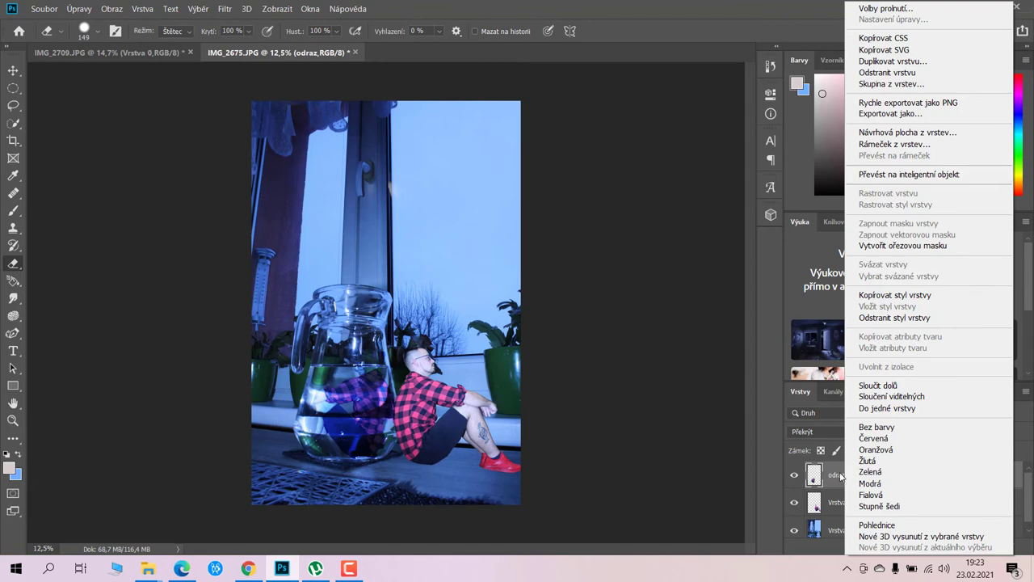
click(888, 396)
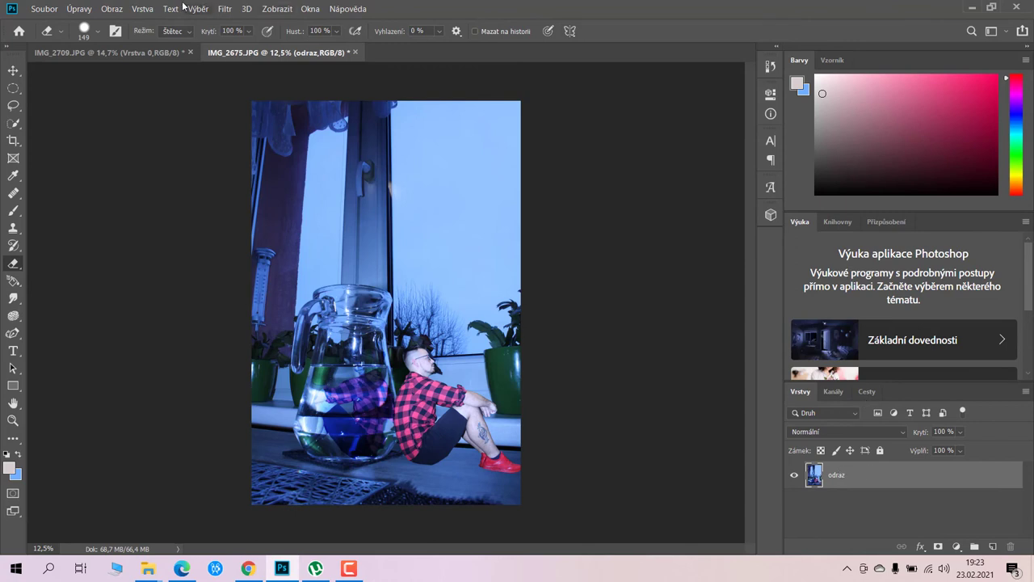
click(225, 12)
click(246, 82)
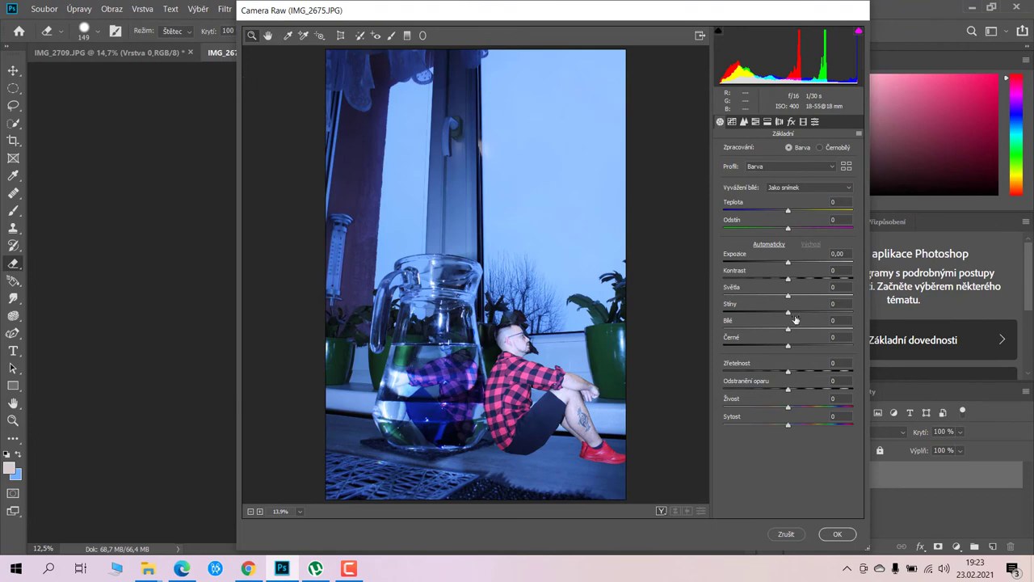
Grade the merged image in Camera Raw with Zřetelnost +39 and Živost +63, then close it.
drag(788, 372, 807, 373)
drag(827, 372, 849, 371)
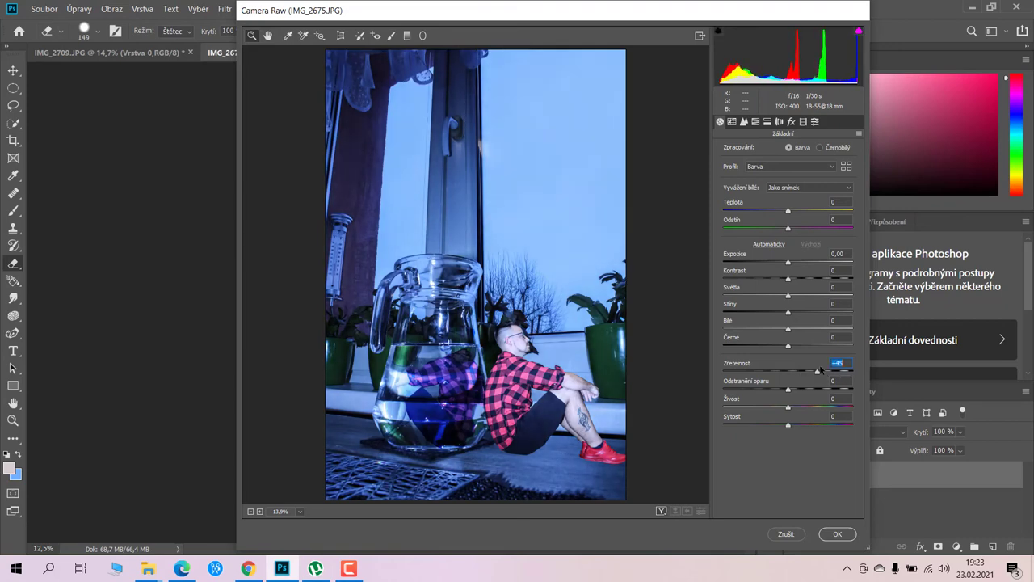
drag(842, 370, 812, 372)
drag(788, 407, 840, 406)
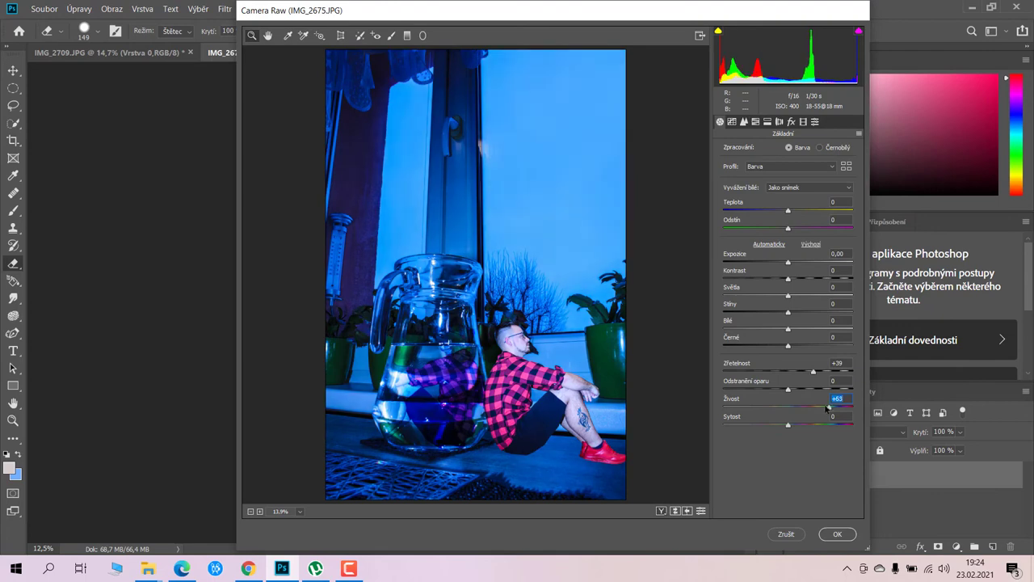
click(837, 534)
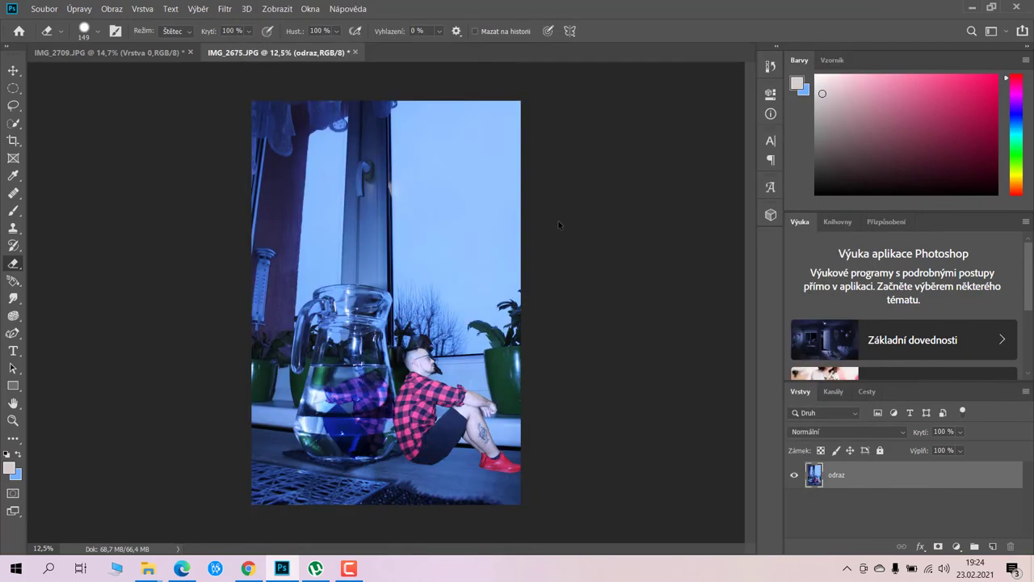